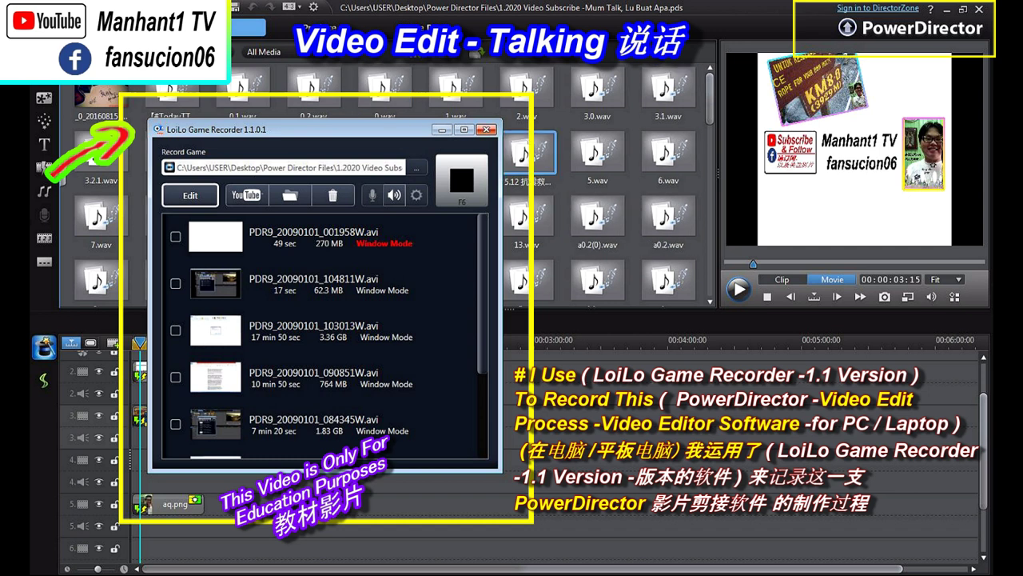
- Minimize the screen recorder and inspect the picture clips on tracks 2 and 3 near the start of the timeline
{"action": "left_click", "coordinate": [441, 130]}
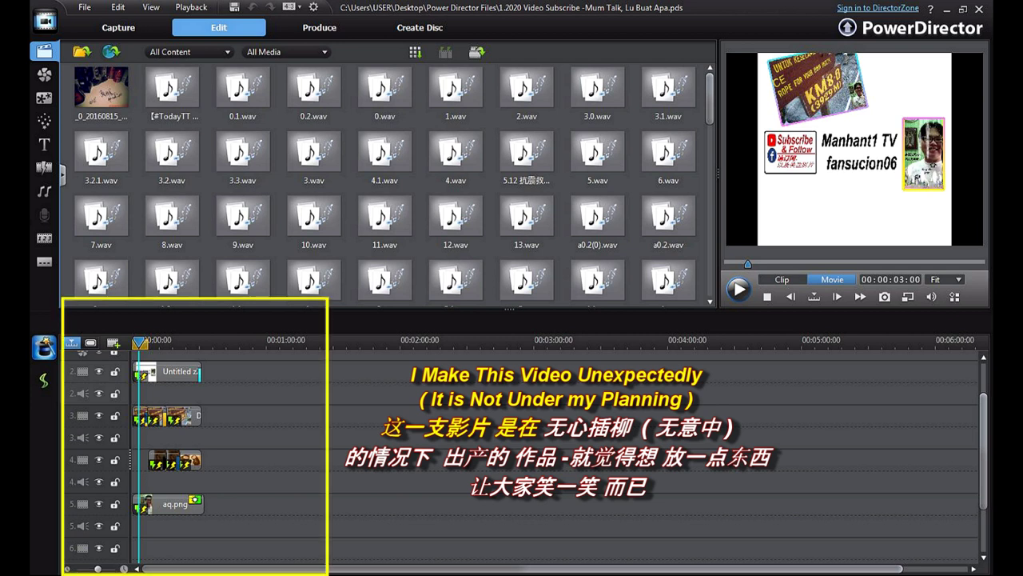
{"action": "left_click_drag", "start_coordinate": [139, 342], "coordinate": [136, 342]}
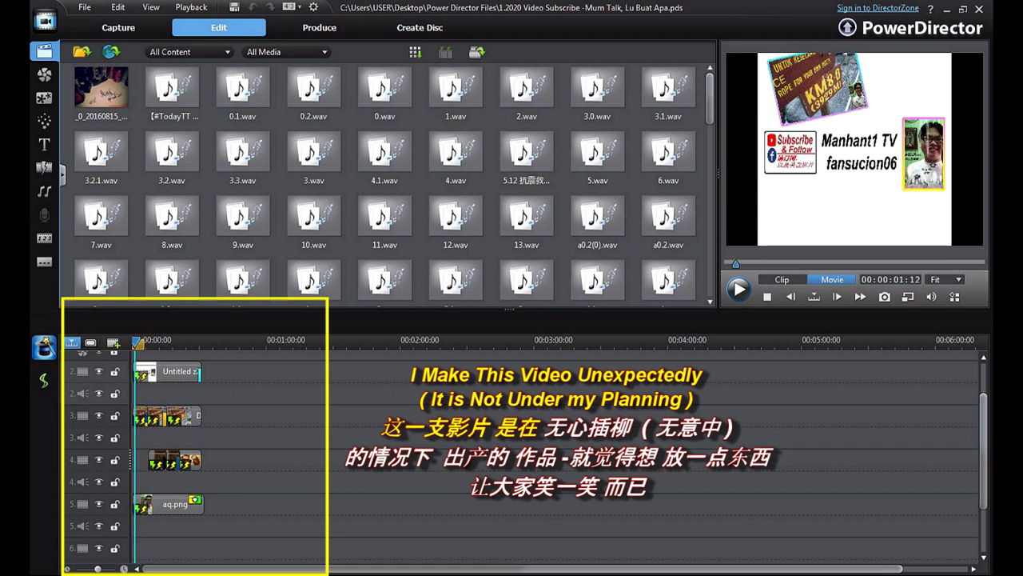
{"action": "left_click", "coordinate": [172, 371]}
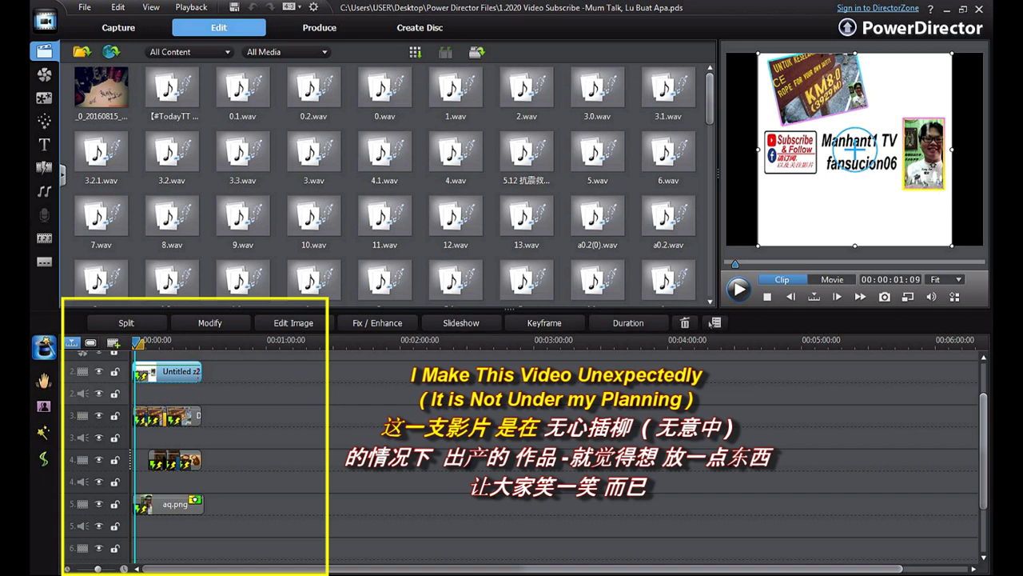
{"action": "left_click", "coordinate": [200, 372]}
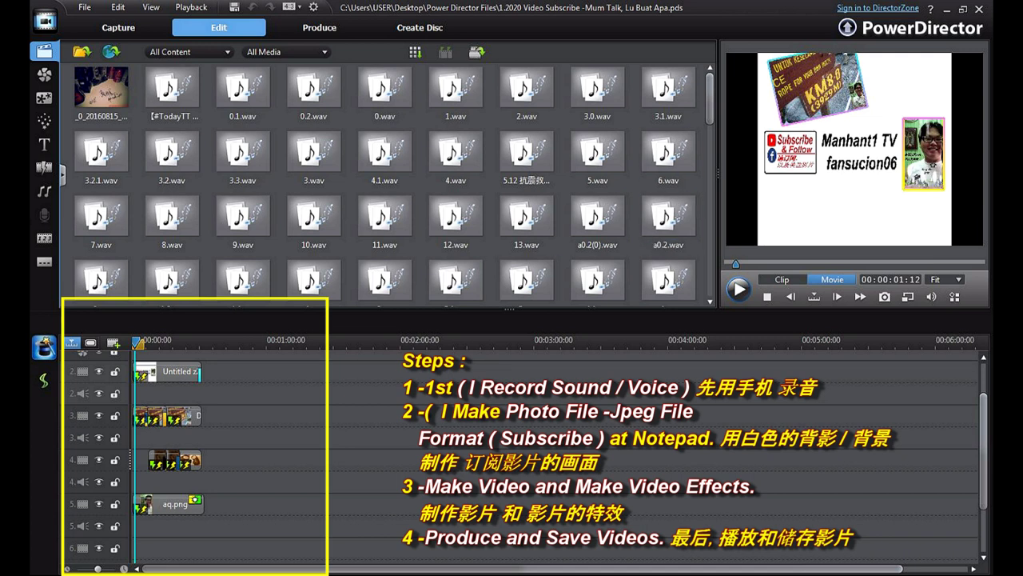
{"action": "left_click", "coordinate": [140, 416]}
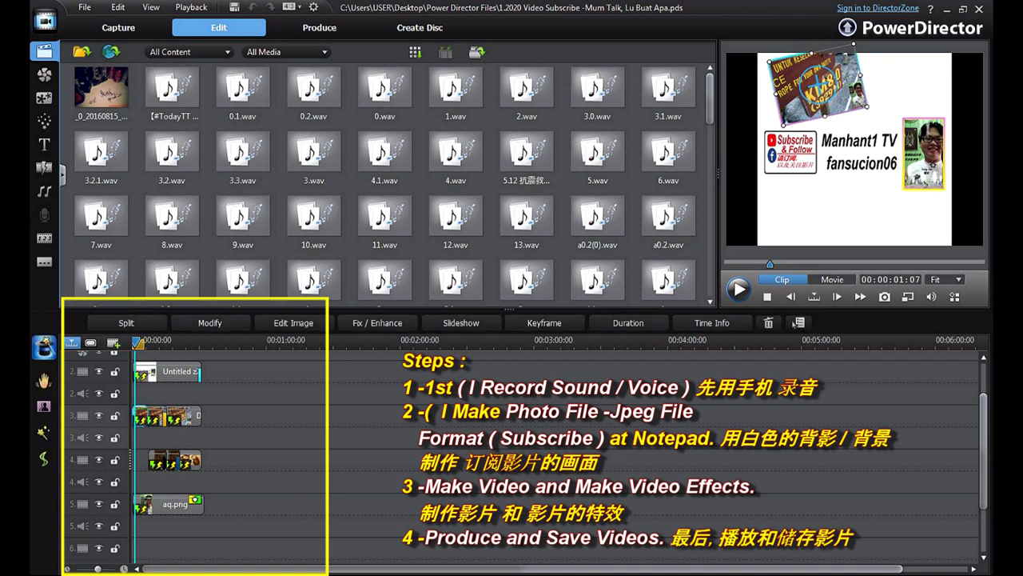
{"action": "left_click", "coordinate": [154, 415]}
{"action": "left_click", "coordinate": [167, 371]}
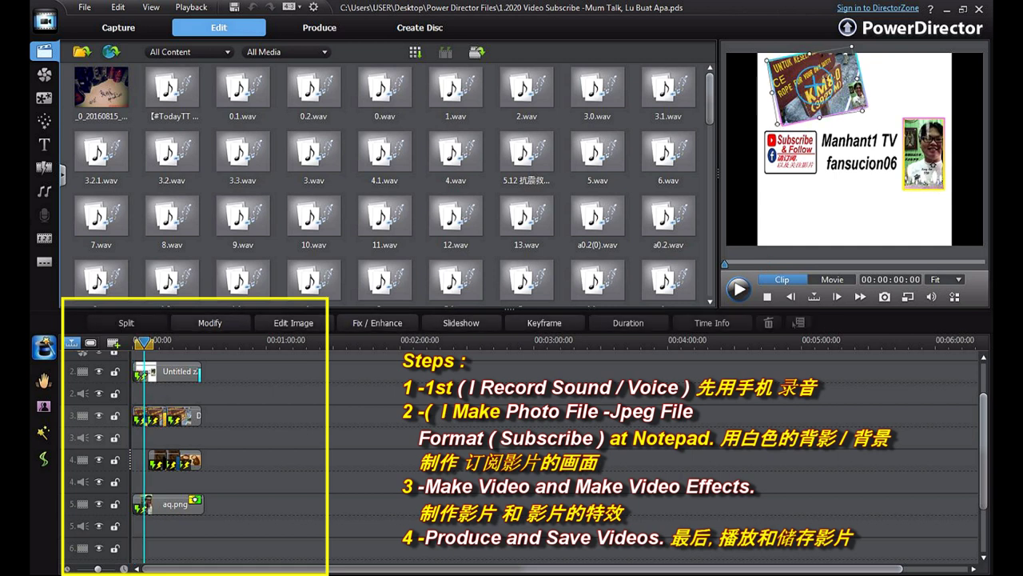
{"action": "key", "text": "Escape"}
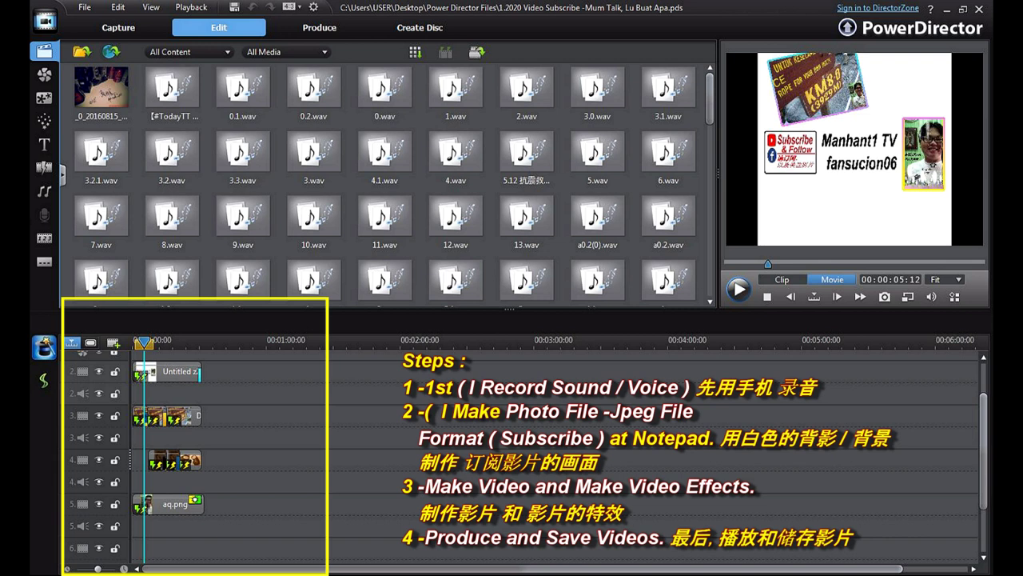
- Scrub past 17 seconds on the timeline while inspecting the picture clips on tracks 4 and 5
{"action": "left_click_drag", "start_coordinate": [144, 342], "coordinate": [154, 342]}
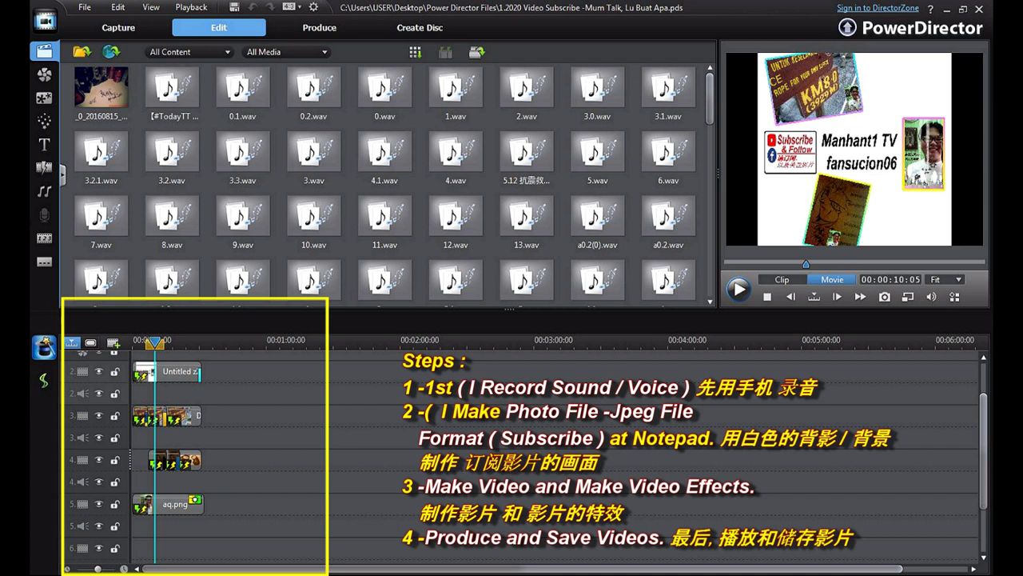
{"action": "left_click", "coordinate": [157, 460]}
{"action": "left_click", "coordinate": [171, 503]}
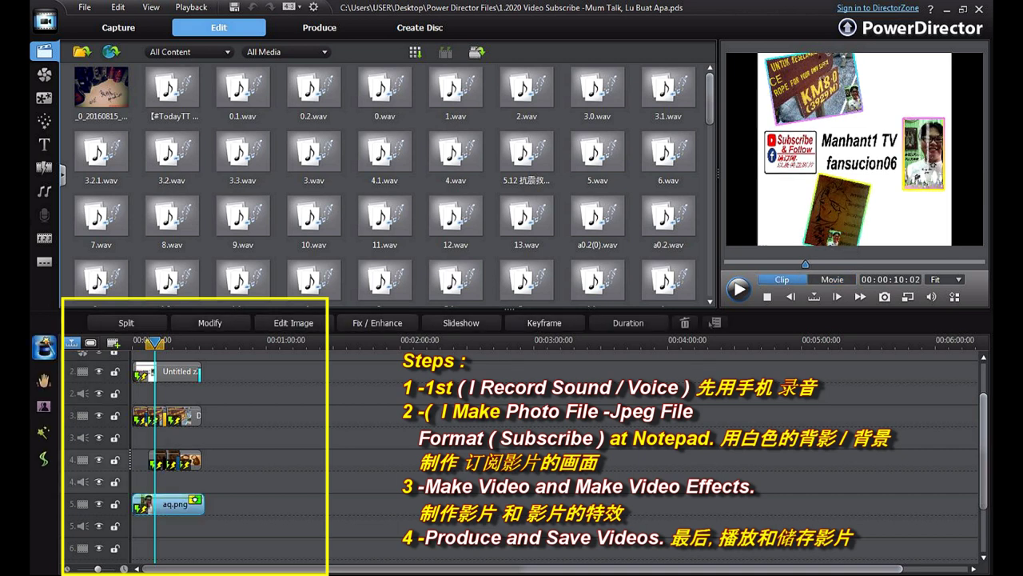
{"action": "left_click", "coordinate": [170, 460]}
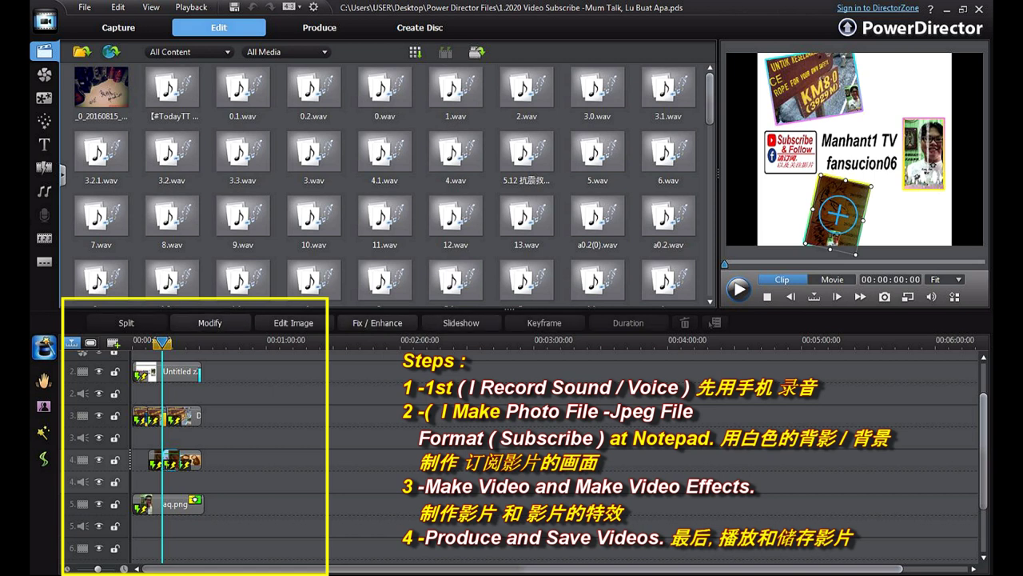
{"action": "left_click", "coordinate": [169, 341]}
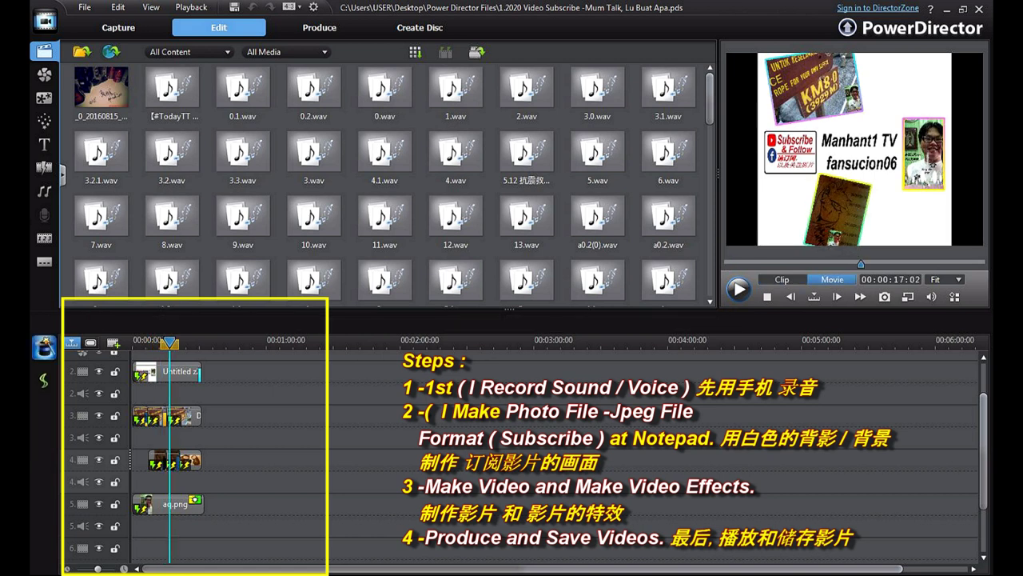
{"action": "left_click", "coordinate": [170, 460]}
{"action": "left_click", "coordinate": [170, 342]}
{"action": "mouse_move", "coordinate": [170, 342]}
{"action": "left_mouse_down"}
{"action": "mouse_move", "coordinate": [186, 342]}
{"action": "mouse_move", "coordinate": [157, 342]}
{"action": "mouse_move", "coordinate": [190, 342]}
{"action": "left_mouse_up"}
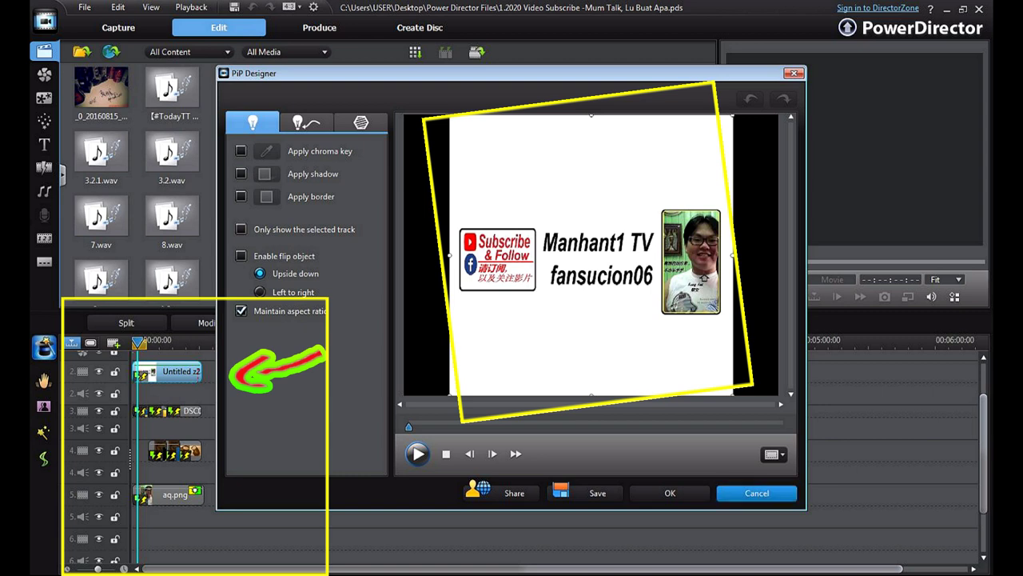
- Close the PiP Designer without applying changes and adjust the heights of timeline tracks 2 and 3
{"action": "left_click", "coordinate": [756, 493]}
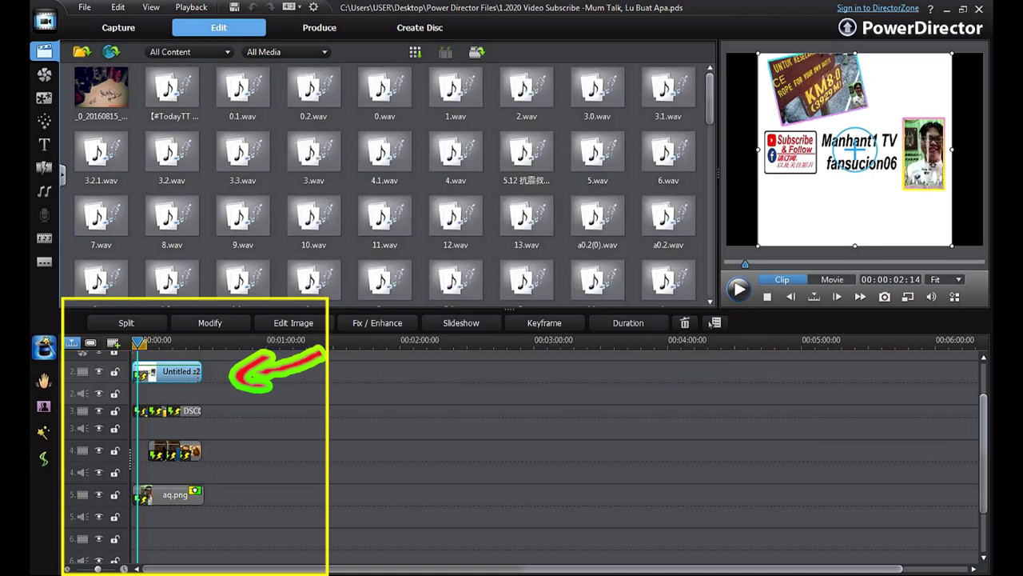
{"action": "left_click_drag", "start_coordinate": [96, 405], "coordinate": [96, 431]}
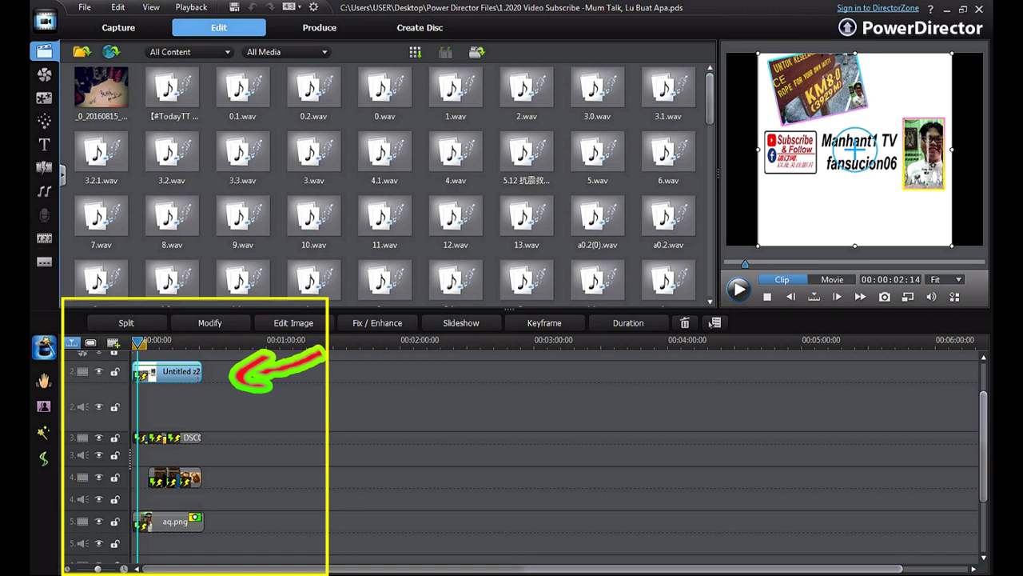
{"action": "key", "text": "Escape"}
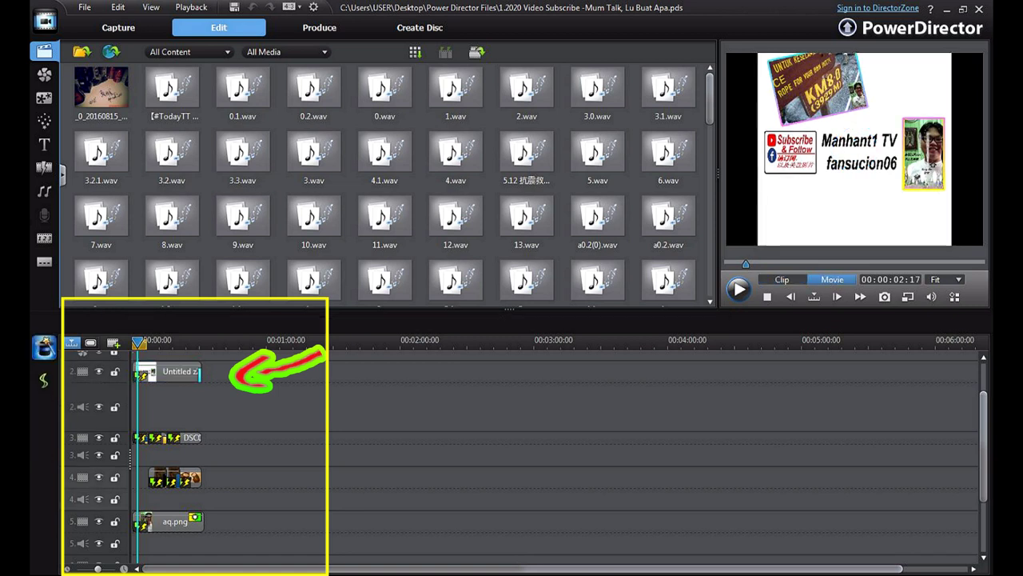
{"action": "left_click", "coordinate": [155, 437]}
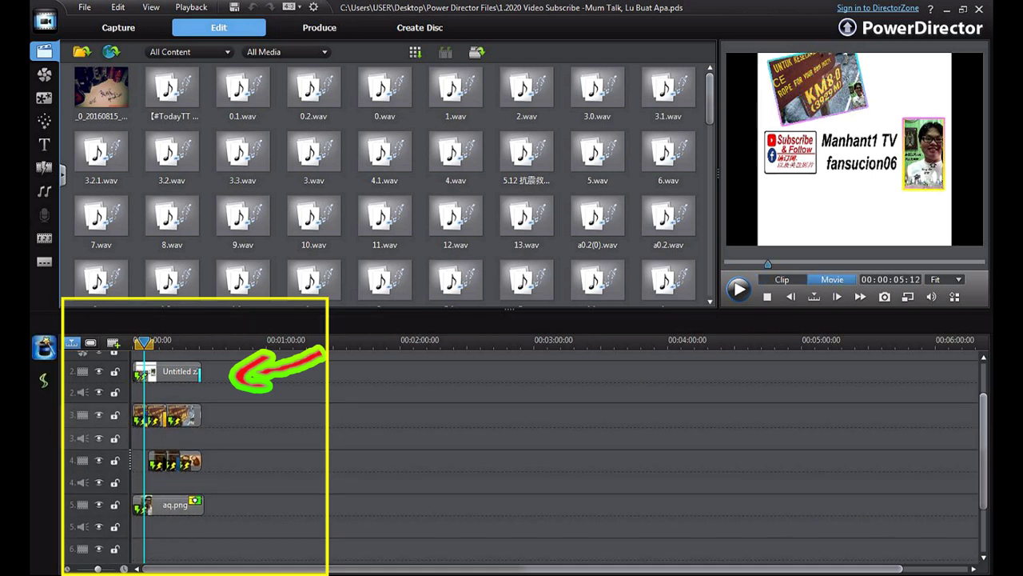
- Inspect the mum.wav and "lu buat apa" voice clips on audio track 1
{"action": "scroll", "coordinate": [520, 457], "scroll_direction": "up", "scroll_amount": 2}
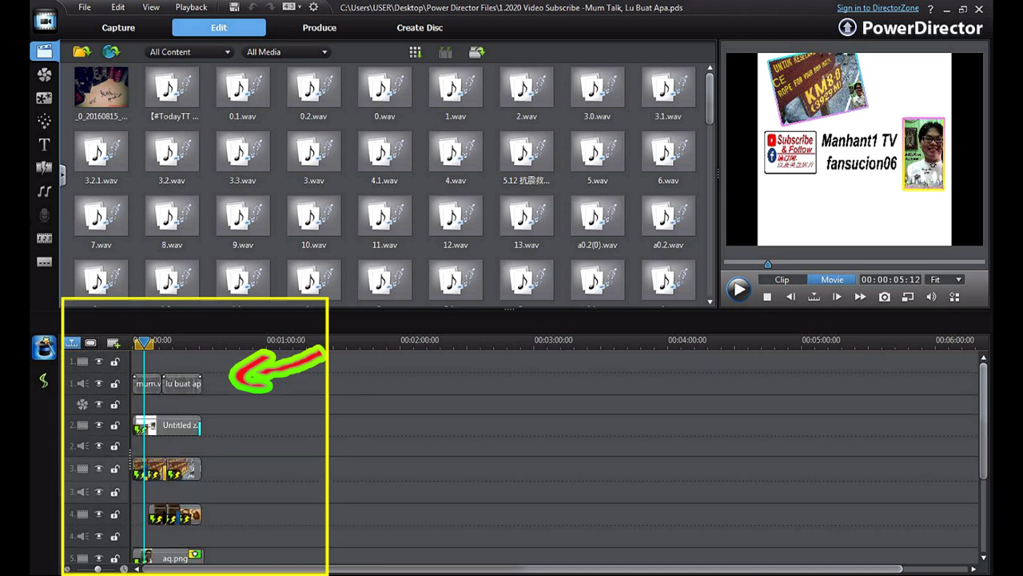
{"action": "left_click", "coordinate": [147, 384]}
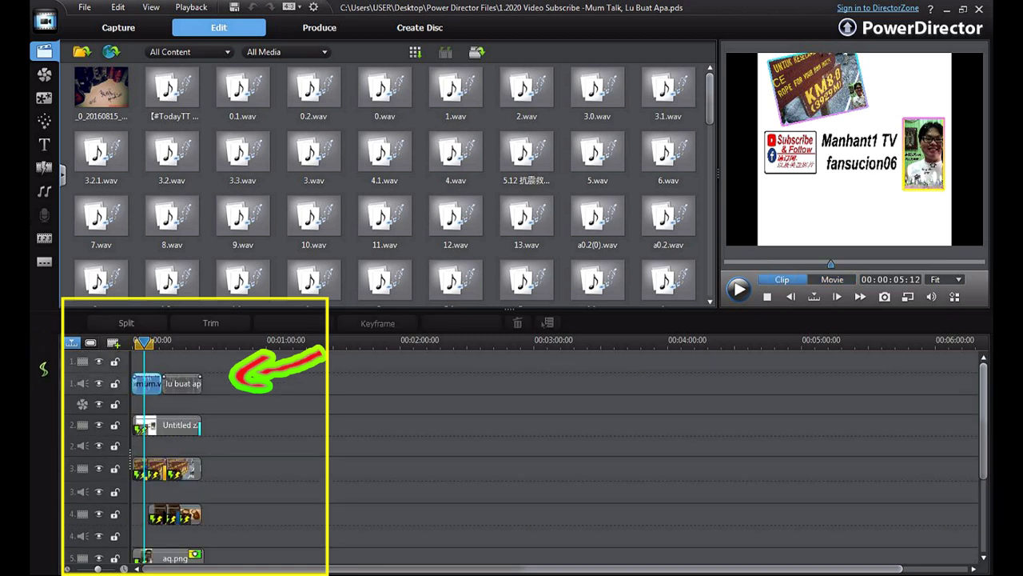
{"action": "left_click", "coordinate": [182, 384]}
{"action": "left_click", "coordinate": [146, 384]}
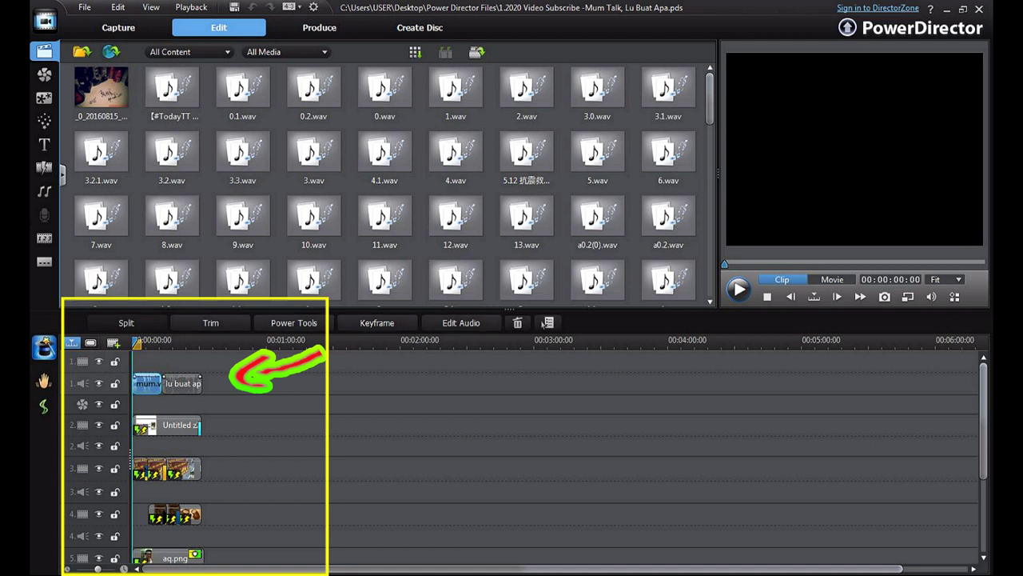
{"action": "left_click", "coordinate": [264, 480]}
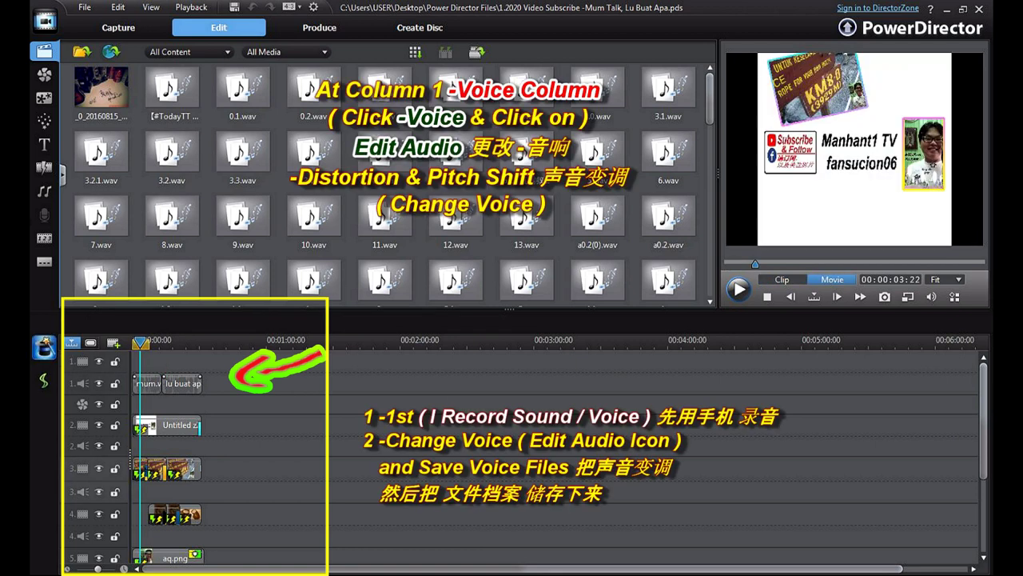
- Open the mum.wav voice clip in WaveEditor and bring up the Pitch Shift distortion effect
{"action": "left_click", "coordinate": [182, 383]}
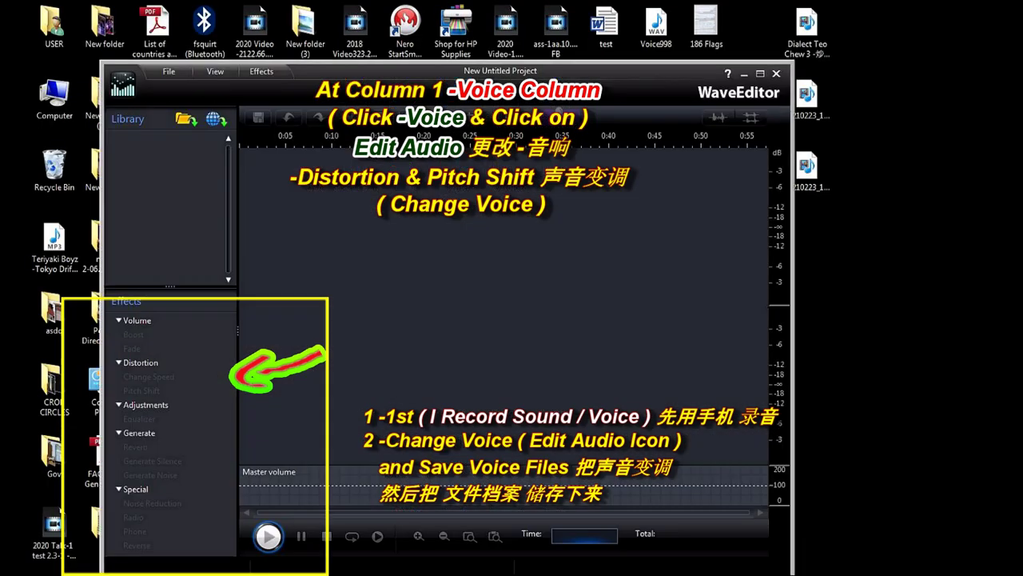
{"action": "key", "text": "Return"}
{"action": "left_click", "coordinate": [141, 390]}
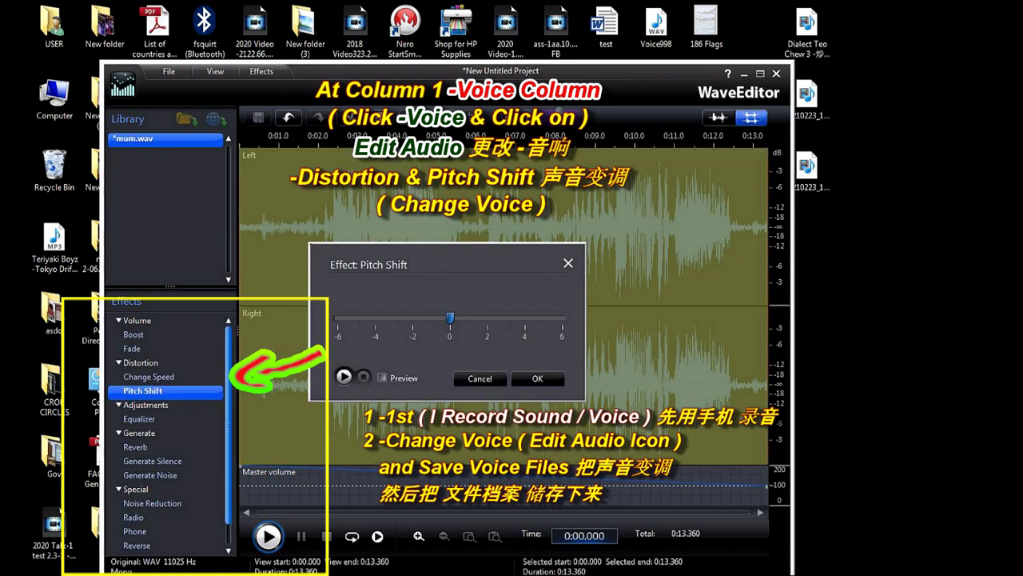
- Preview Pitch Shift on mum.wav at 0 and at about 2, and close the effect without applying it
{"action": "left_click", "coordinate": [382, 377]}
{"action": "left_click", "coordinate": [344, 376]}
{"action": "left_click", "coordinate": [363, 376]}
{"action": "left_click_drag", "start_coordinate": [450, 318], "coordinate": [486, 318]}
{"action": "left_click", "coordinate": [344, 377]}
{"action": "left_click", "coordinate": [568, 263]}
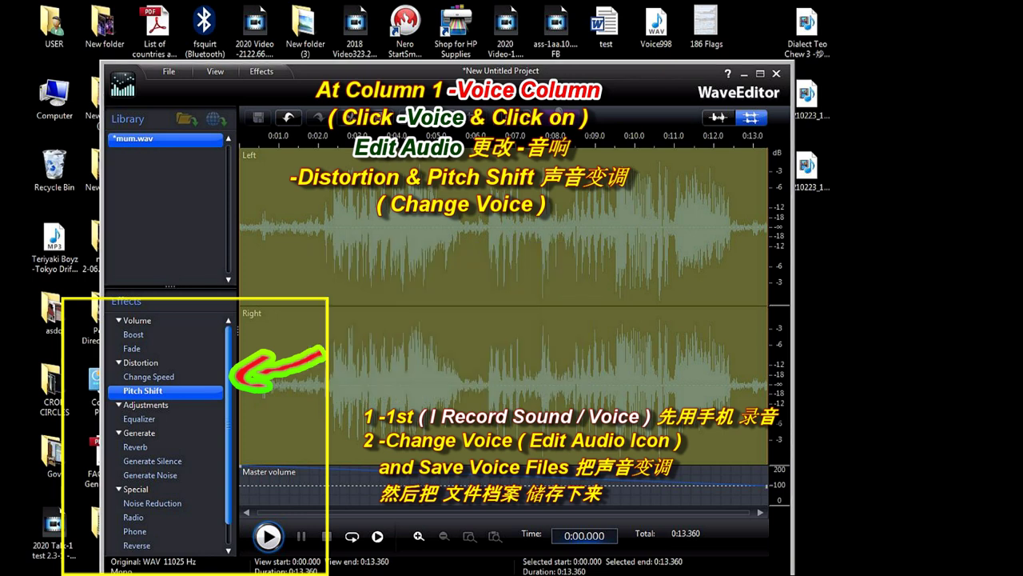
- Close WaveEditor, saving the changes to mum.wav, and play back part of the movie in PowerDirector
{"action": "left_click", "coordinate": [775, 73]}
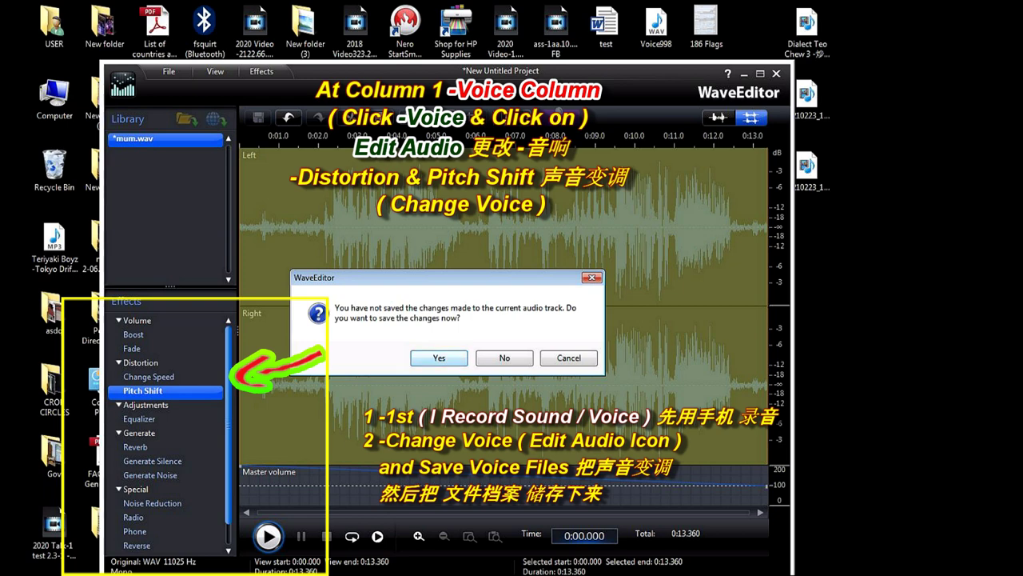
{"action": "left_click", "coordinate": [438, 357]}
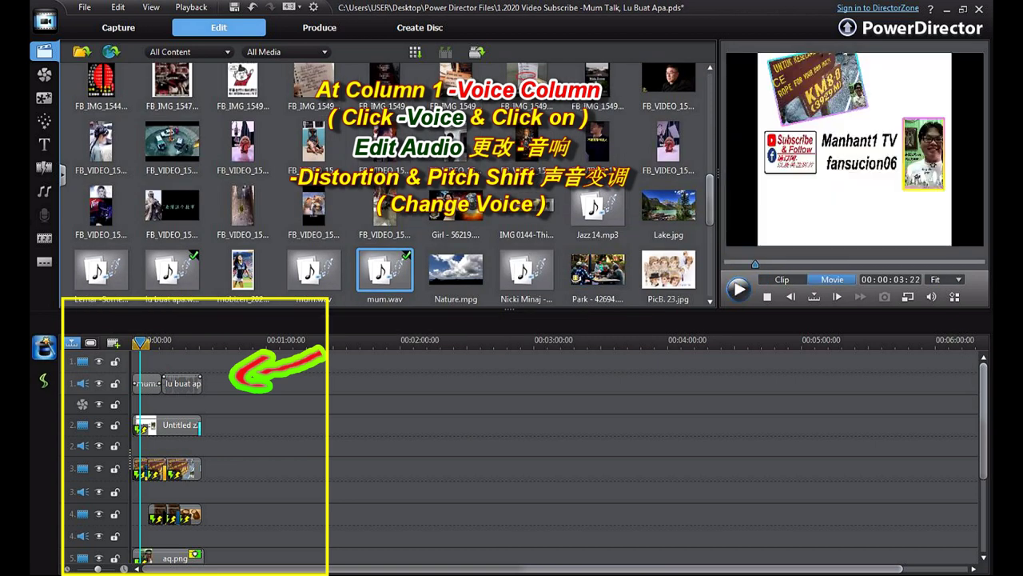
{"action": "key", "text": "space"}
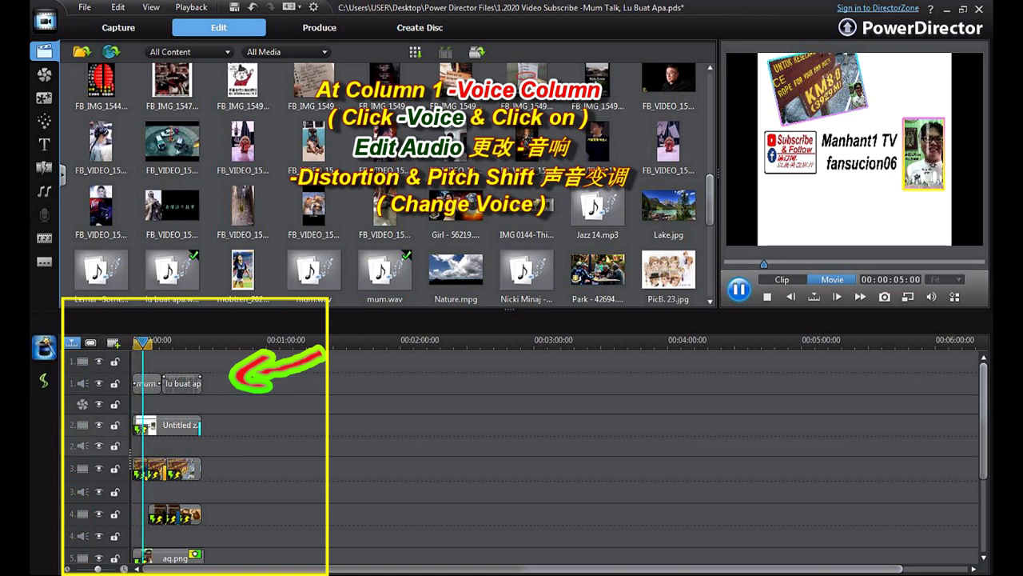
{"action": "key", "text": "space"}
- Undo the replacement of the mum.wav clip on audio track 1 and play part of the movie again
{"action": "key", "text": "ctrl+z"}
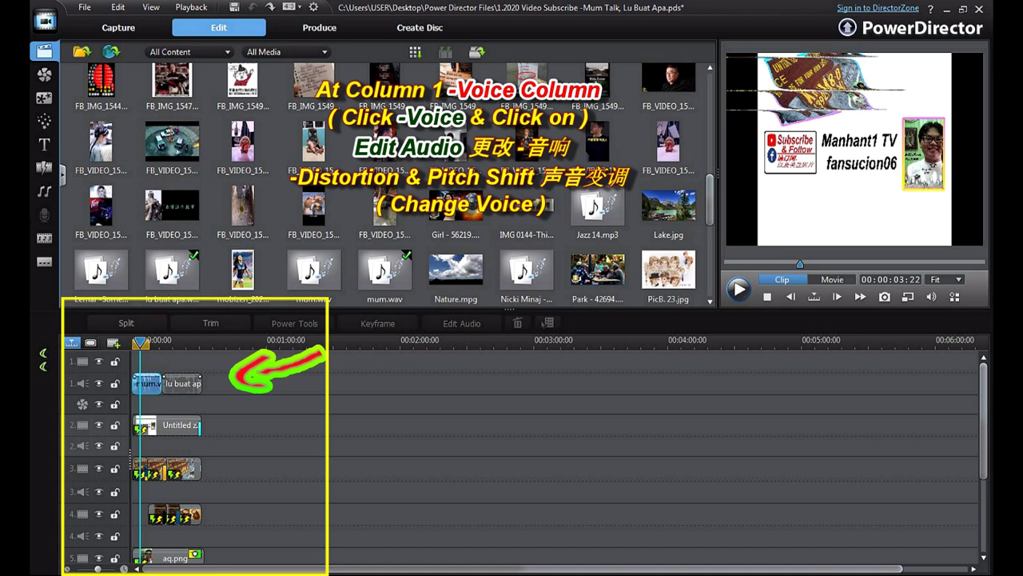
{"action": "key", "text": "Escape"}
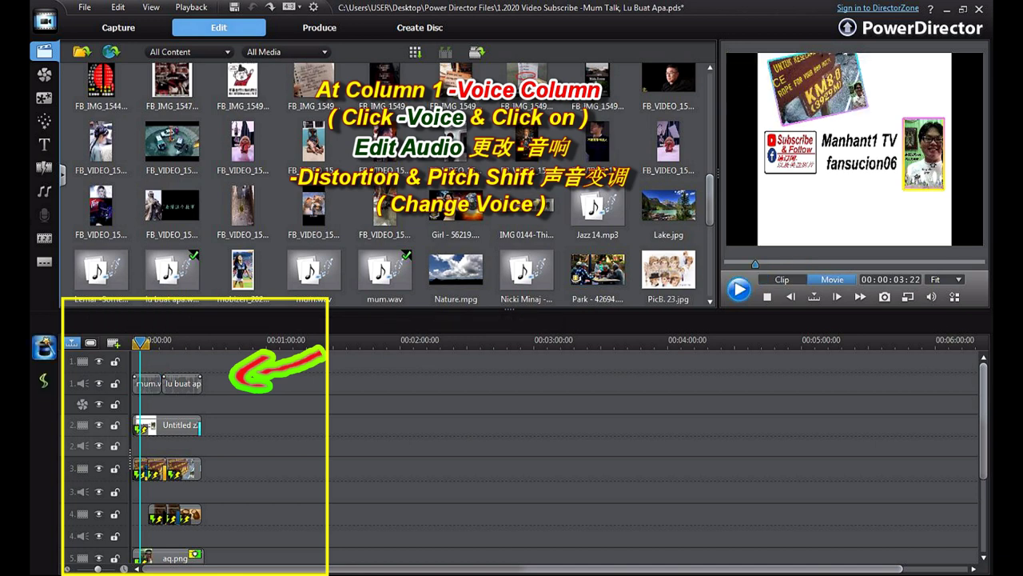
{"action": "key", "text": "space"}
{"action": "key", "text": "space"}
- Select the Untitled subscribe picture clip on video track 2 of the timeline
{"action": "left_click", "coordinate": [173, 424]}
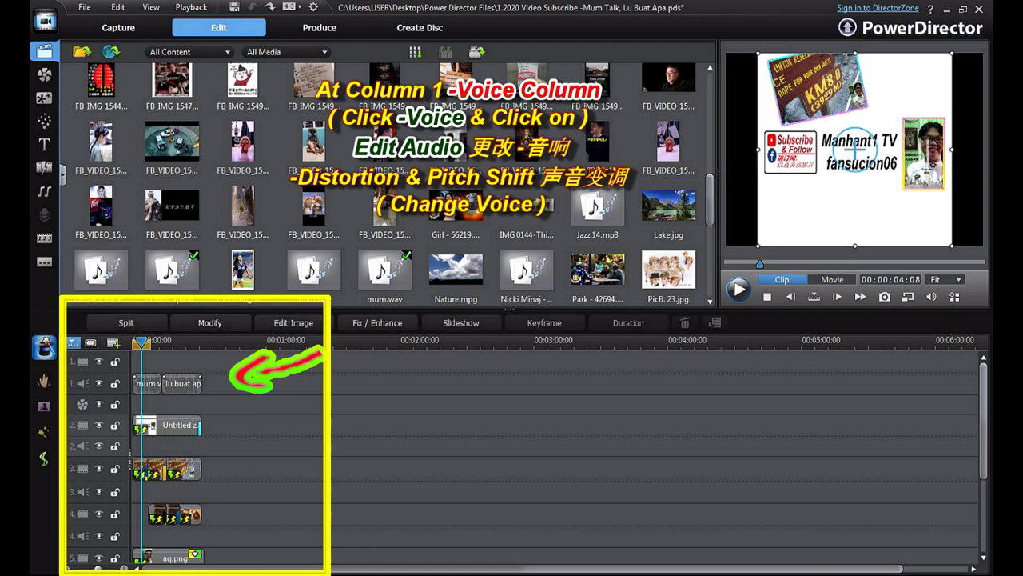
{"action": "key", "text": "Escape"}
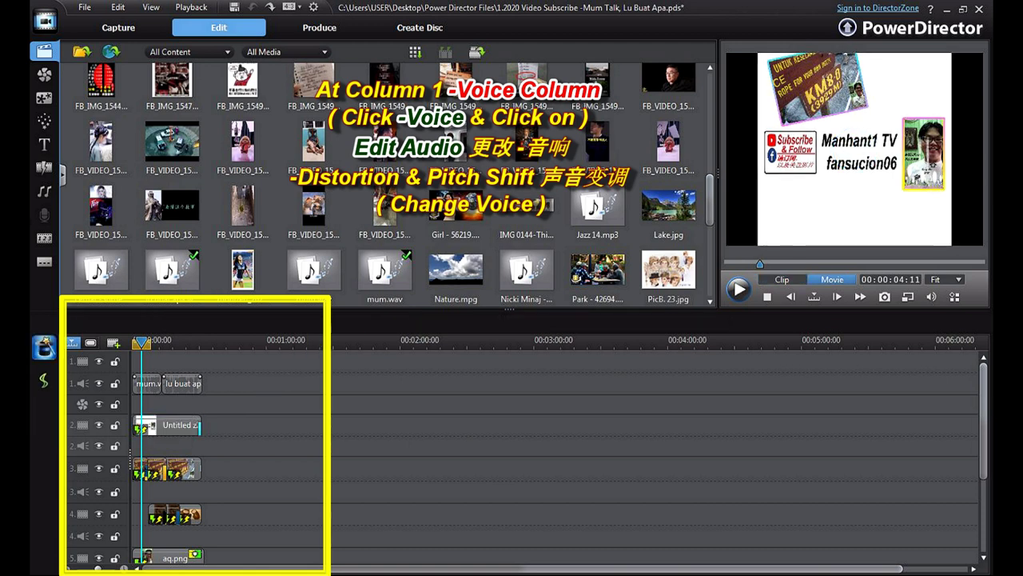
{"action": "mouse_move", "coordinate": [982, 420]}
{"action": "left_mouse_down"}
{"action": "mouse_move", "coordinate": [982, 446]}
{"action": "mouse_move", "coordinate": [982, 436]}
{"action": "left_mouse_up"}
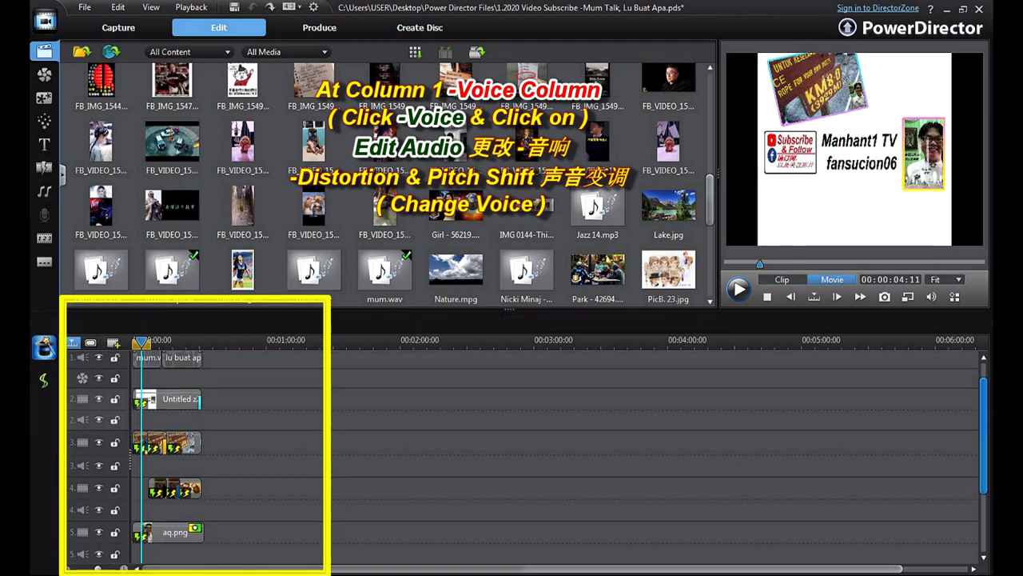
{"action": "left_click", "coordinate": [173, 399]}
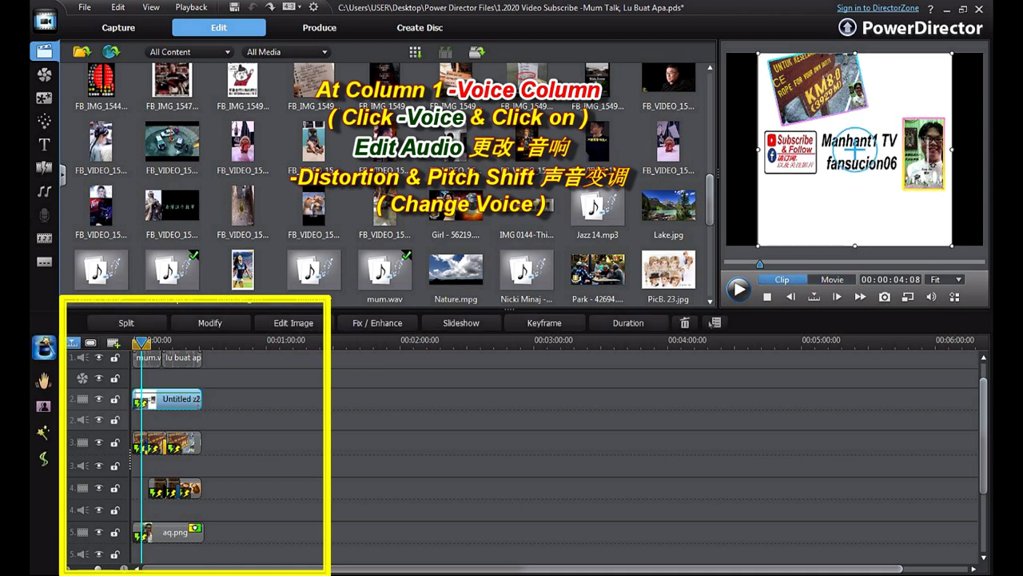
- Switch to Paint to view its blank canvas, minimize it, and enlarge the clip preview in the Media Viewer
{"action": "key", "text": "alt+Tab"}
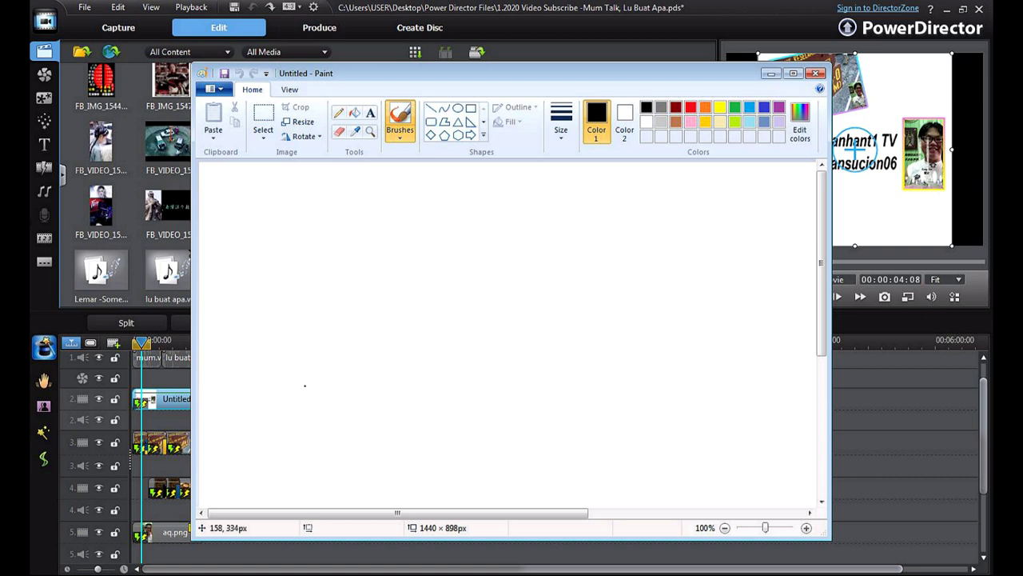
{"action": "left_click", "coordinate": [770, 73]}
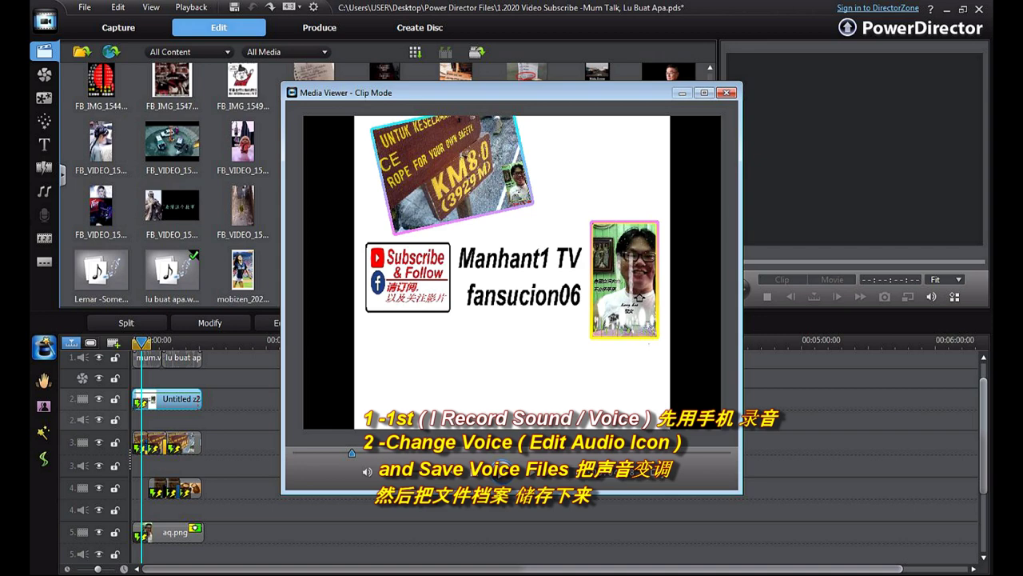
{"action": "left_click", "coordinate": [704, 93]}
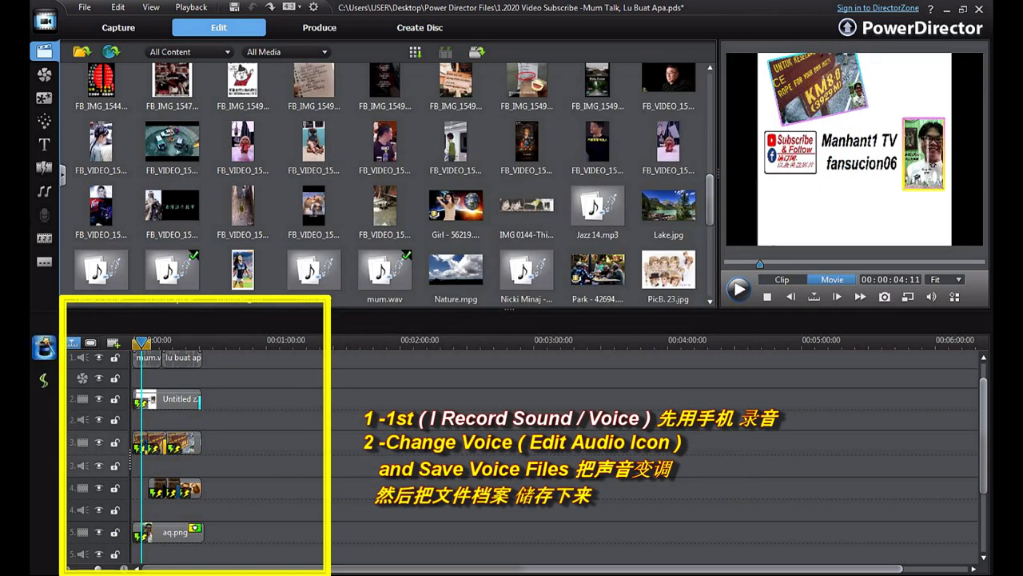
- Select the mum.wav clip and the first picture clips on video tracks 3 and 4, showing each in the preview
{"action": "left_click", "coordinate": [146, 358]}
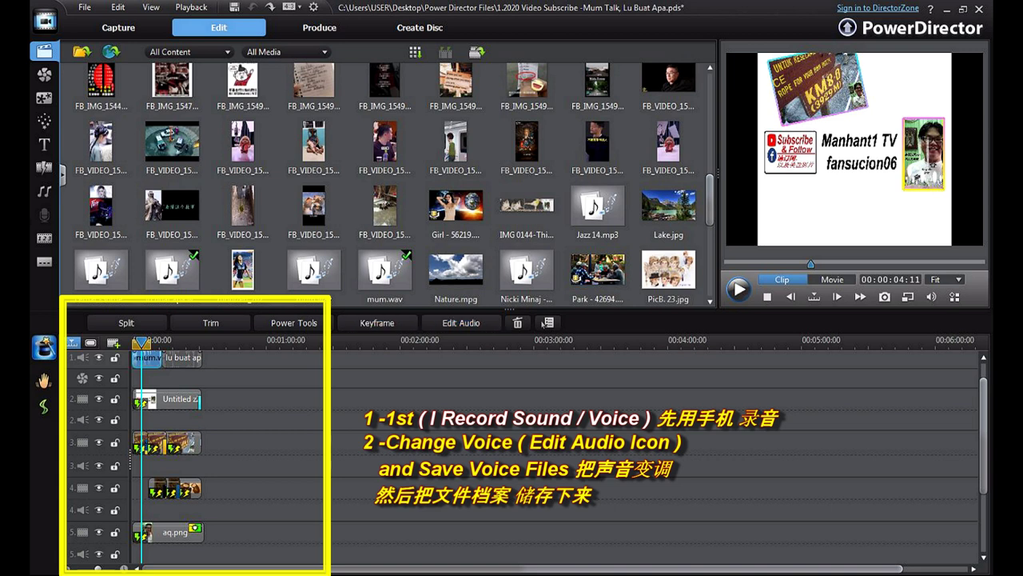
{"action": "left_click", "coordinate": [98, 454]}
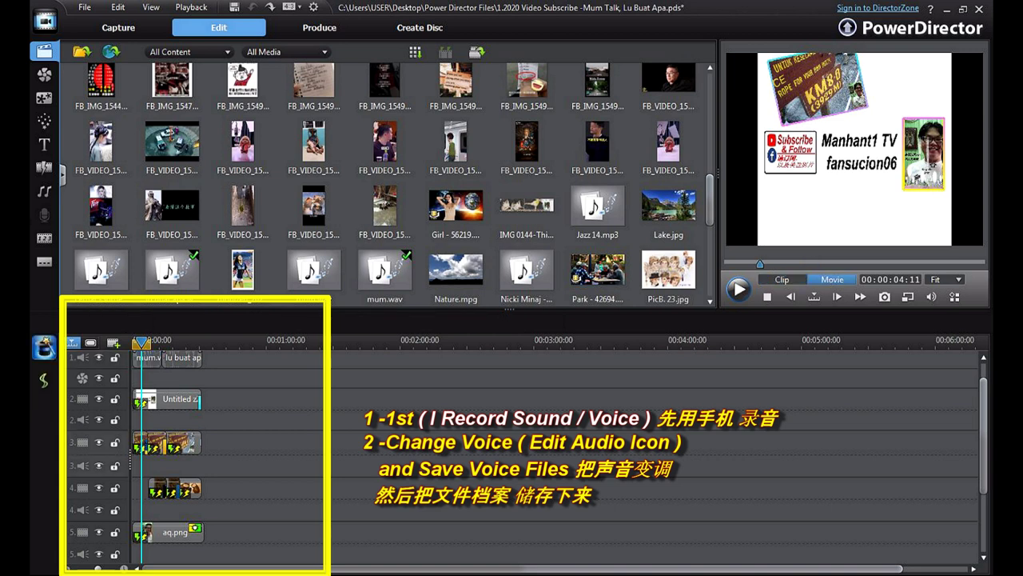
{"action": "left_click", "coordinate": [140, 442]}
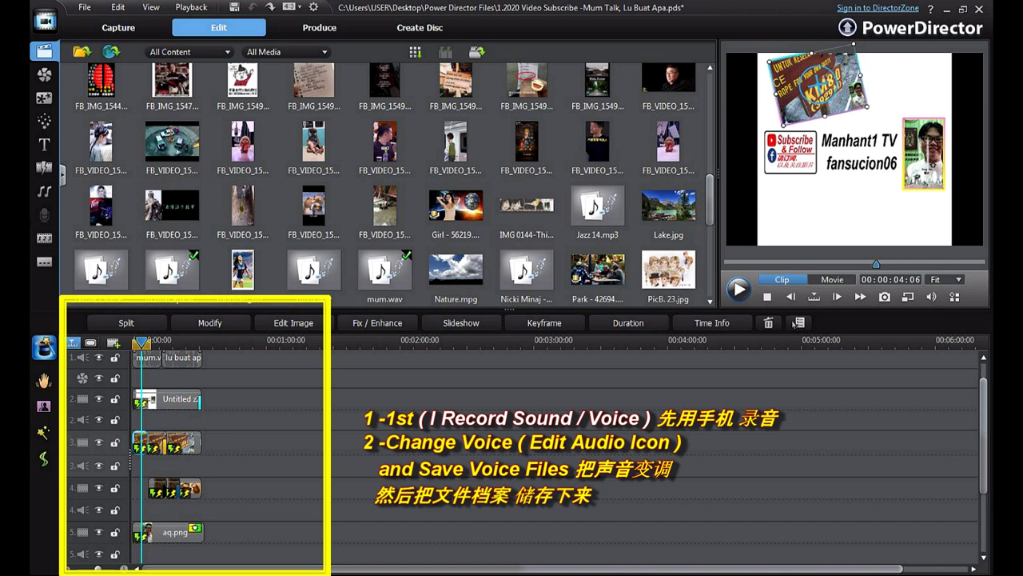
{"action": "left_click", "coordinate": [157, 488]}
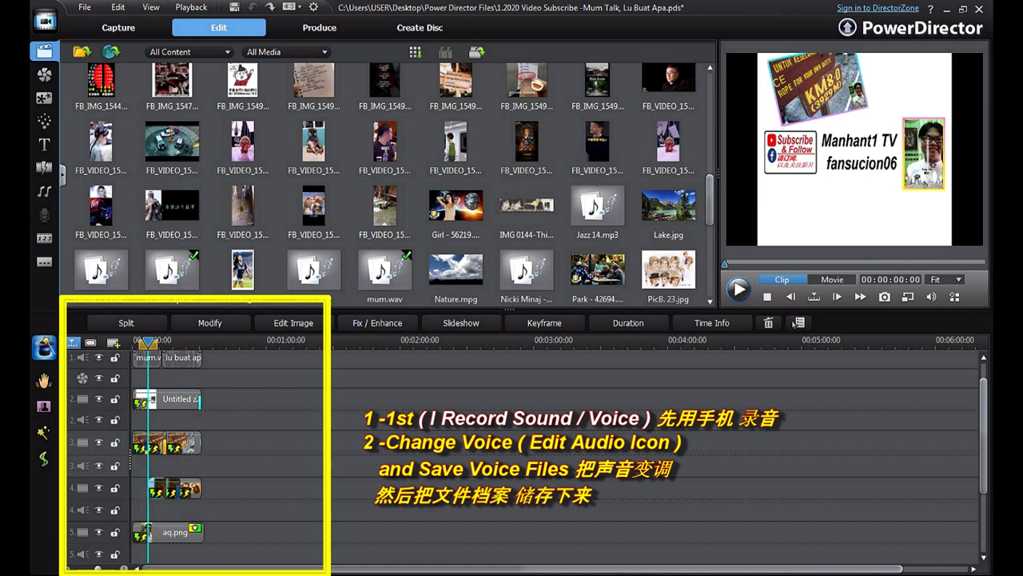
{"action": "left_click", "coordinate": [838, 214]}
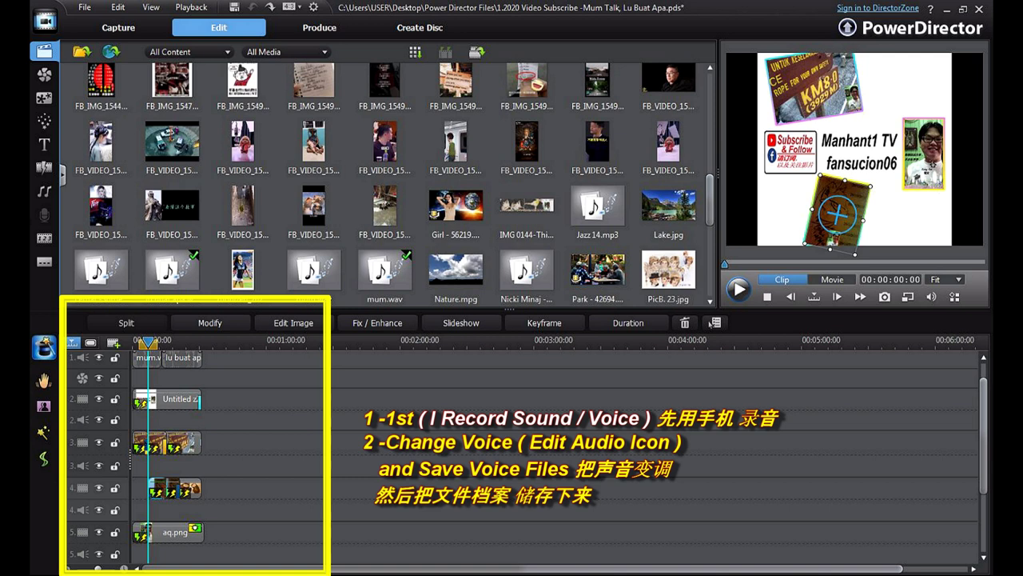
{"action": "left_click", "coordinate": [156, 342]}
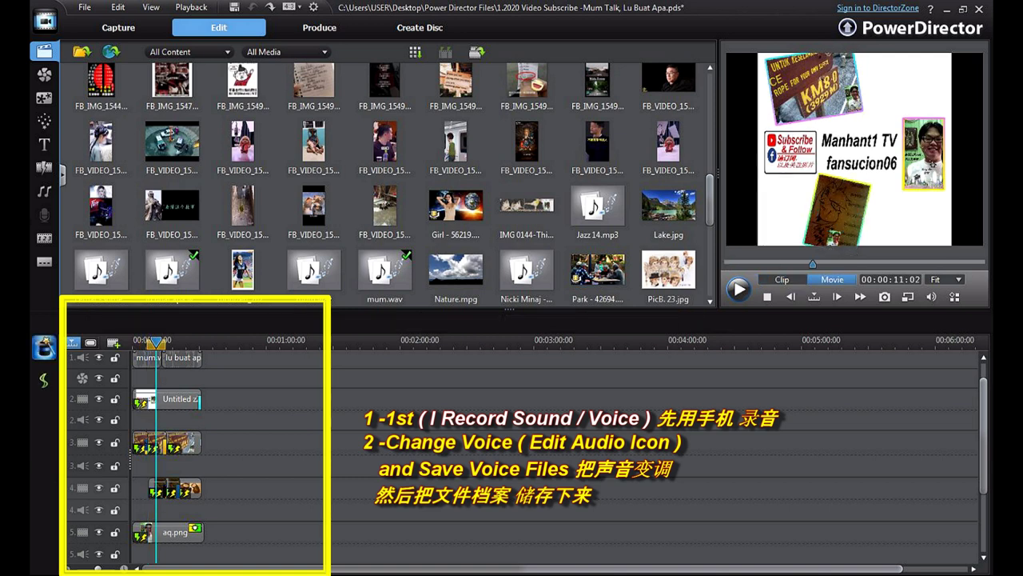
- Go through the picture clips on video track 4, selecting each one to check it in the preview
{"action": "left_click", "coordinate": [156, 487]}
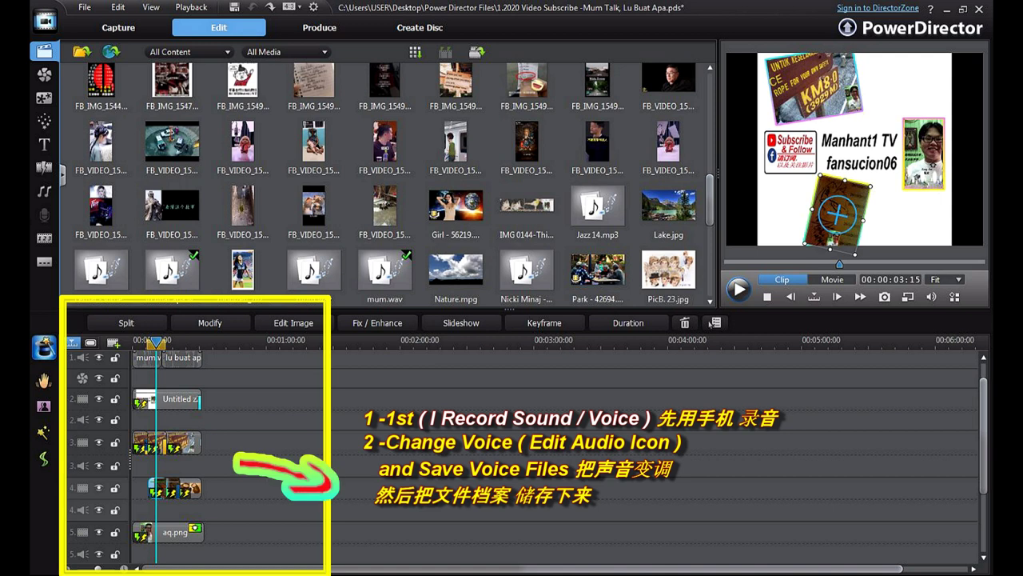
{"action": "left_click", "coordinate": [170, 488]}
{"action": "left_click", "coordinate": [189, 488]}
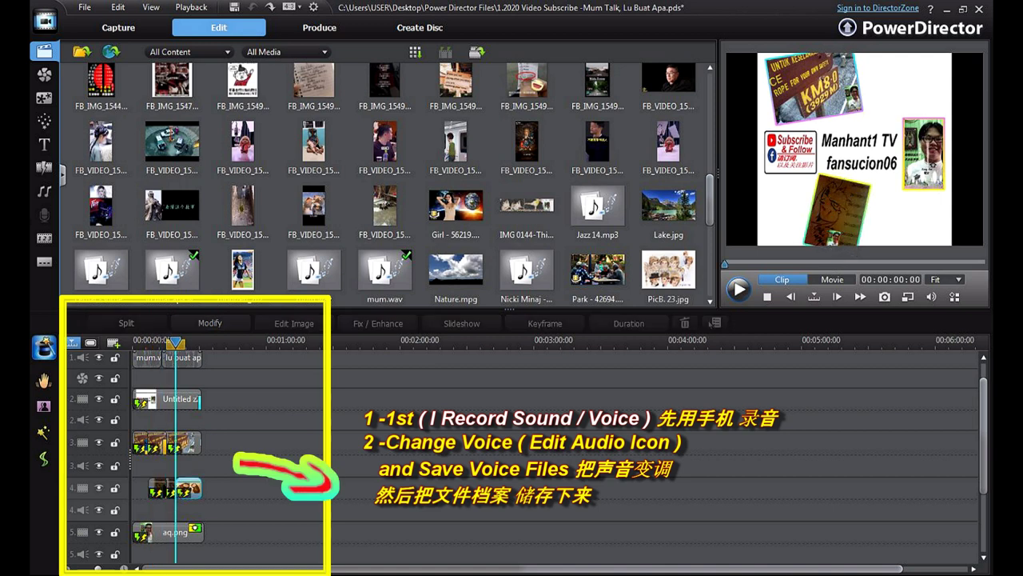
{"action": "left_click", "coordinate": [157, 488]}
{"action": "left_click", "coordinate": [170, 488]}
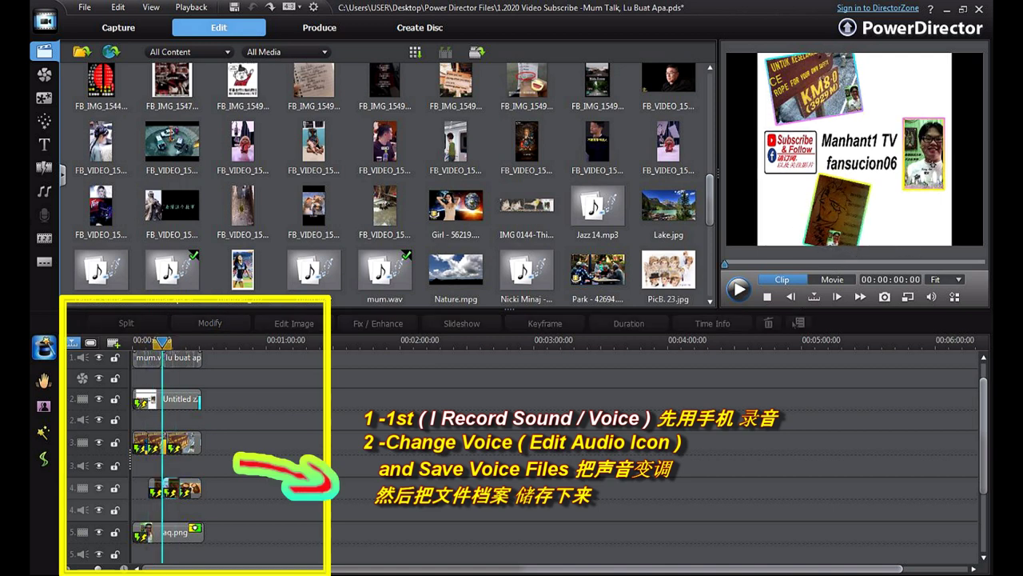
{"action": "left_click", "coordinate": [837, 214]}
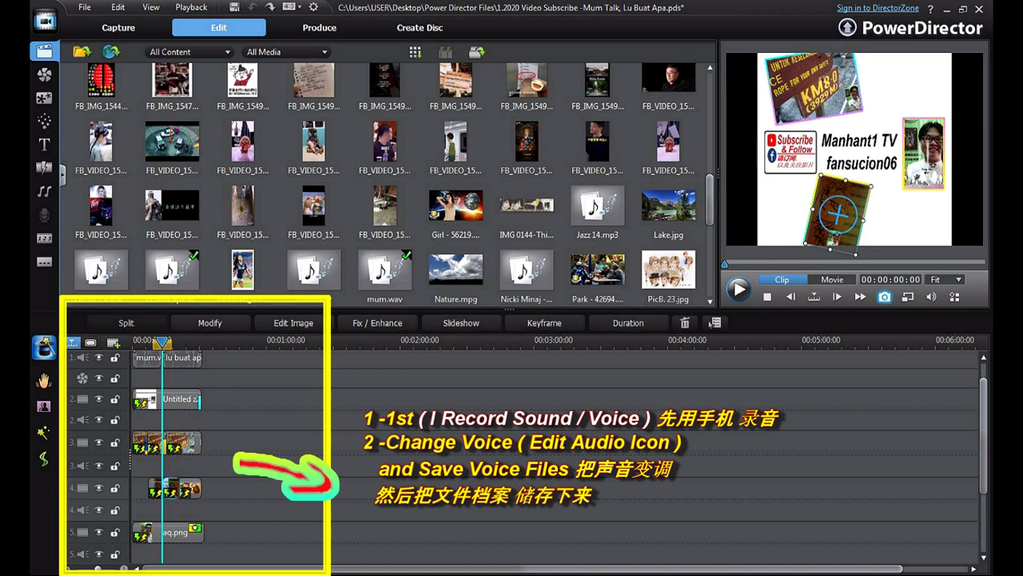
- View the selected video track 4 picture clip full screen in the Media Viewer, and close the viewer
{"action": "left_click", "coordinate": [908, 297]}
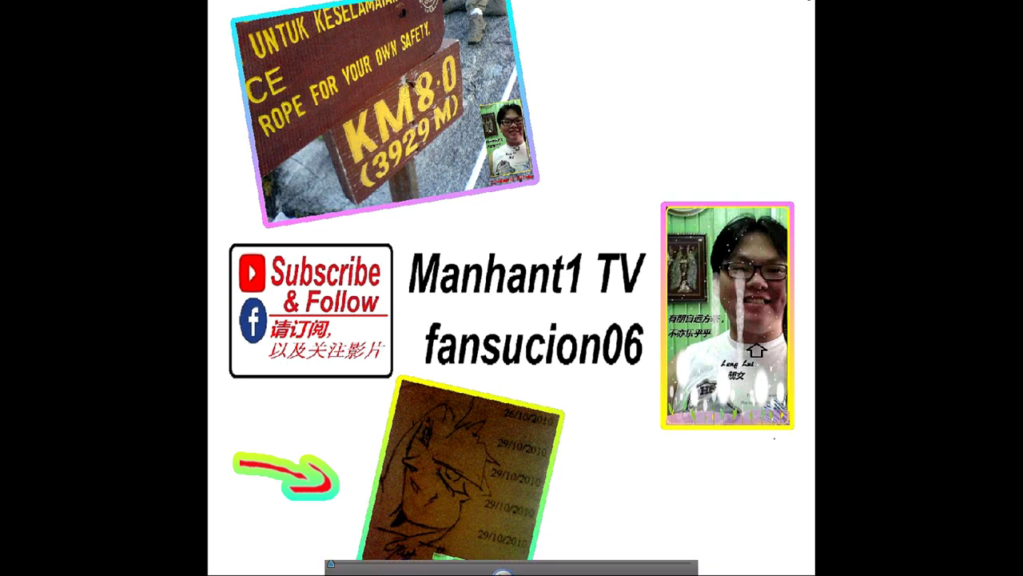
{"action": "key", "text": "Escape"}
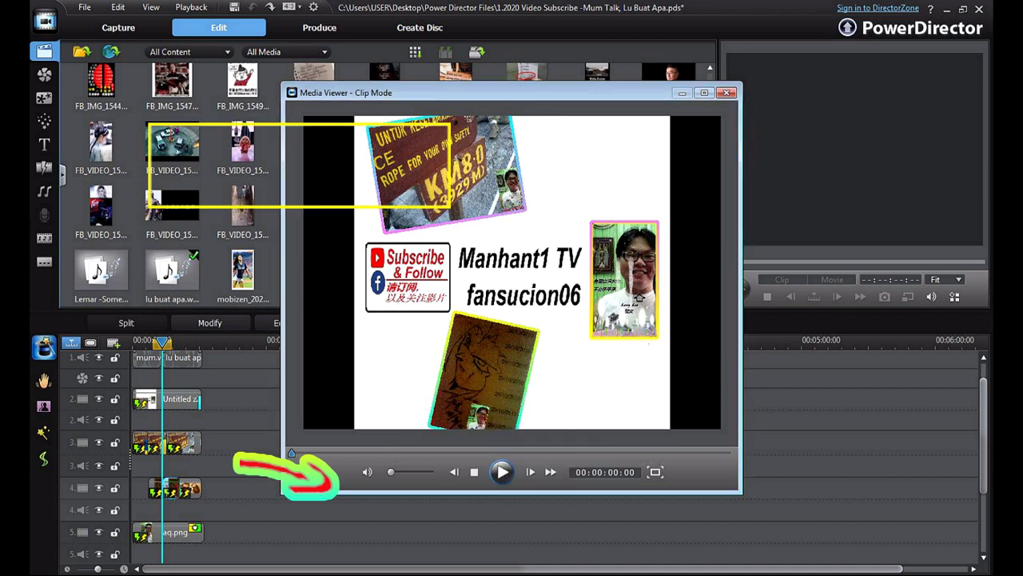
{"action": "left_click", "coordinate": [726, 92]}
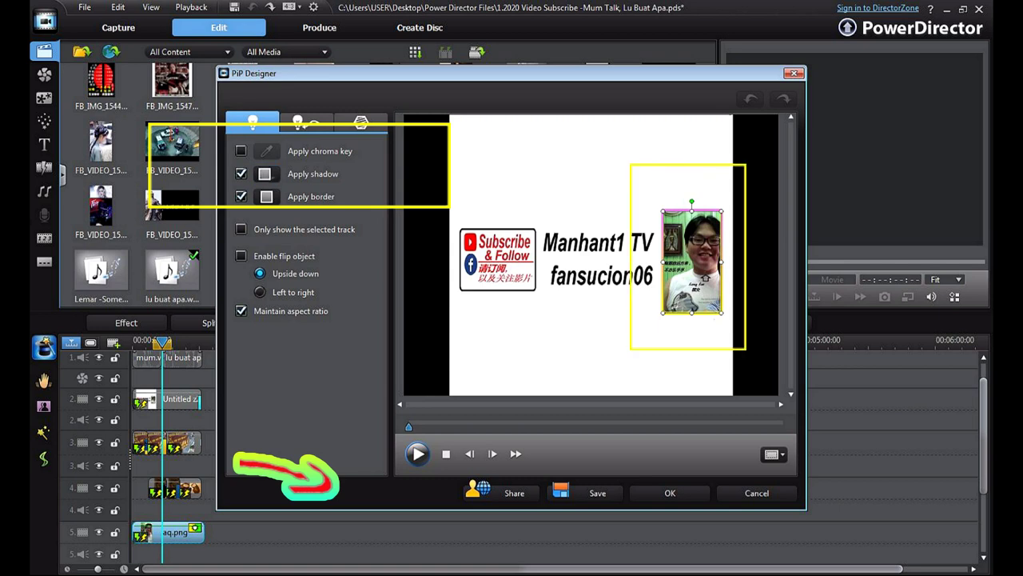
- Examine the border size and gradient begin color settings of the aq.png picture in PiP Designer, cancelling any changes
{"action": "left_click", "coordinate": [266, 196]}
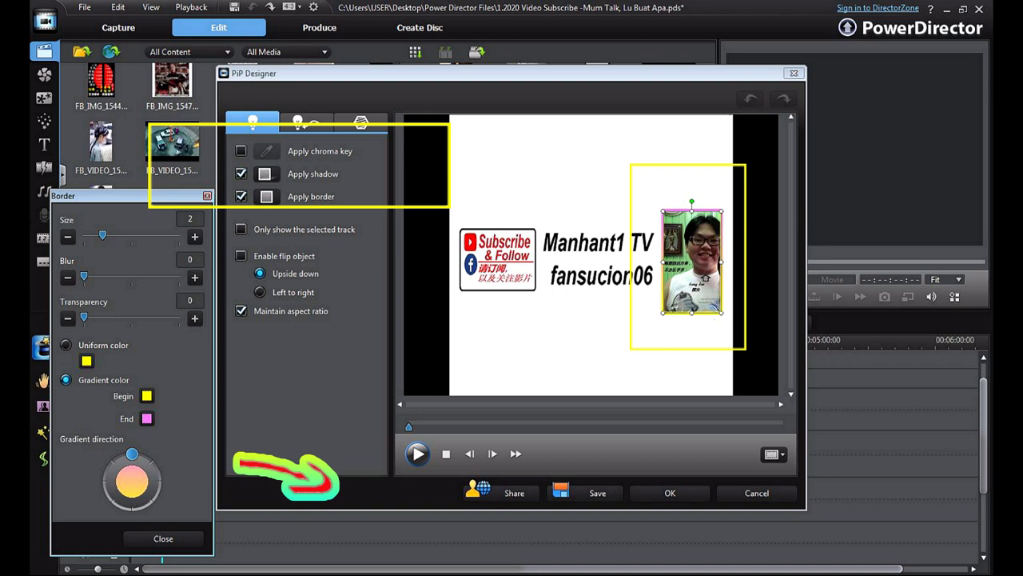
{"action": "mouse_move", "coordinate": [103, 234]}
{"action": "left_mouse_down"}
{"action": "mouse_move", "coordinate": [156, 234]}
{"action": "mouse_move", "coordinate": [100, 235]}
{"action": "left_mouse_up"}
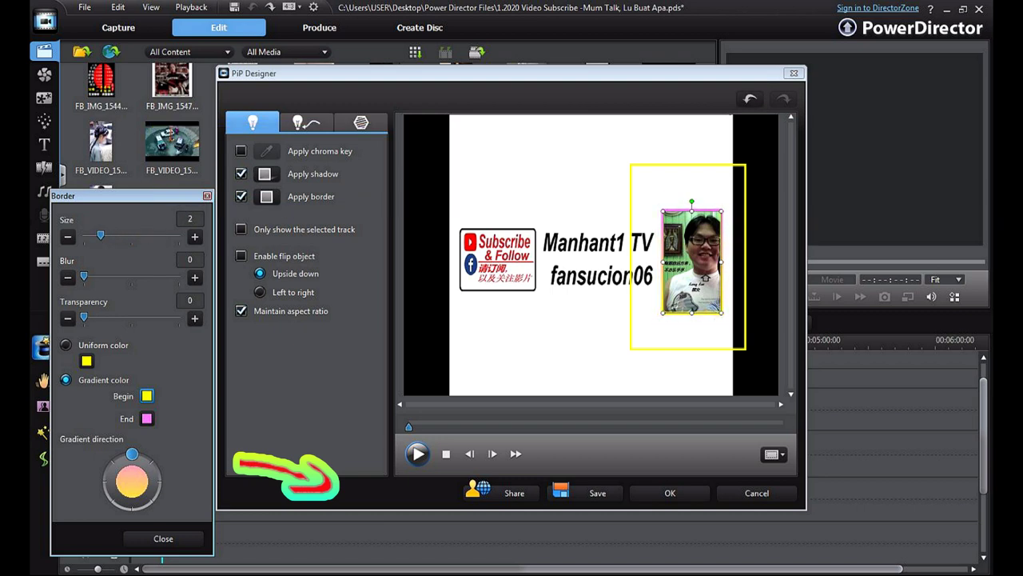
{"action": "left_click", "coordinate": [146, 396]}
{"action": "key", "text": "Return"}
{"action": "left_click", "coordinate": [755, 492]}
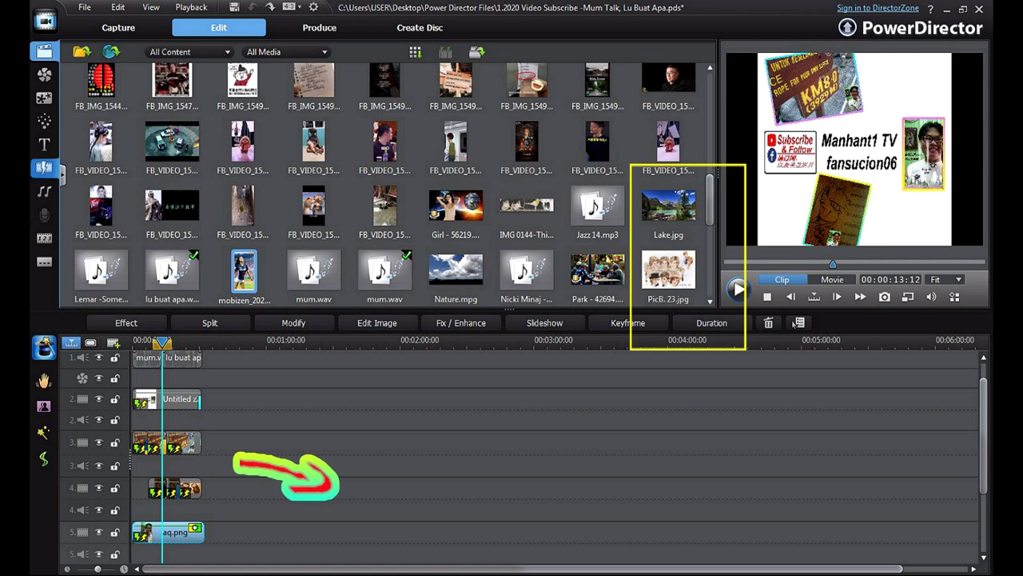
- Browse the video effects library and preview the Smoke effect
{"action": "left_click_drag", "start_coordinate": [709, 200], "coordinate": [709, 98]}
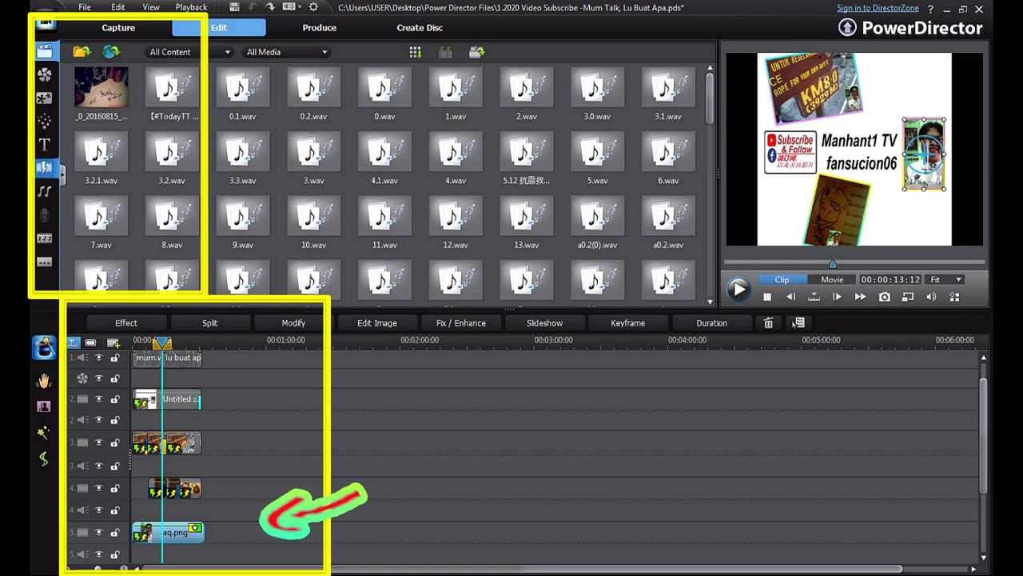
{"action": "left_click", "coordinate": [45, 74]}
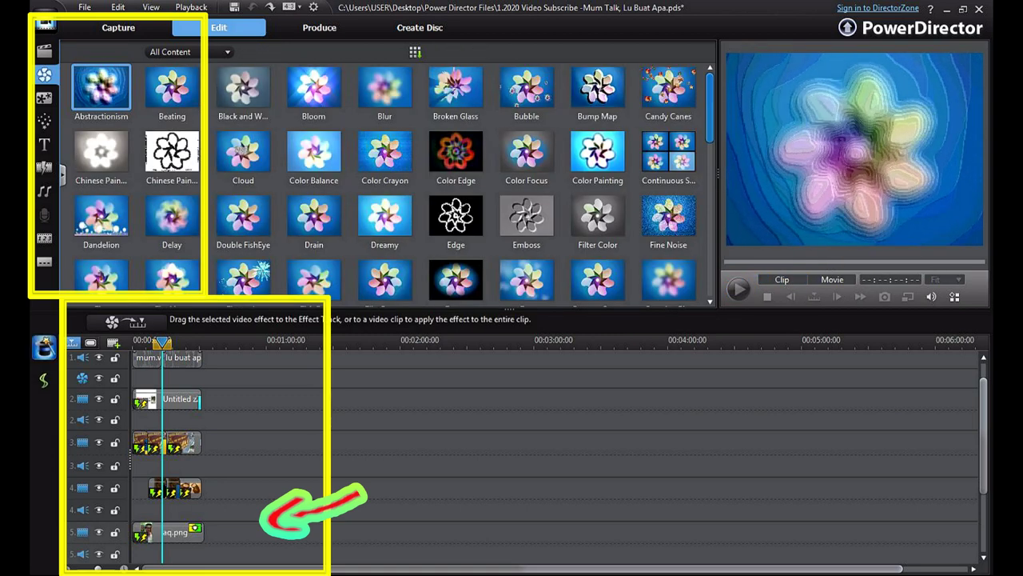
{"action": "left_click_drag", "start_coordinate": [709, 108], "coordinate": [709, 148]}
{"action": "scroll", "coordinate": [392, 185], "scroll_direction": "down", "scroll_amount": 5}
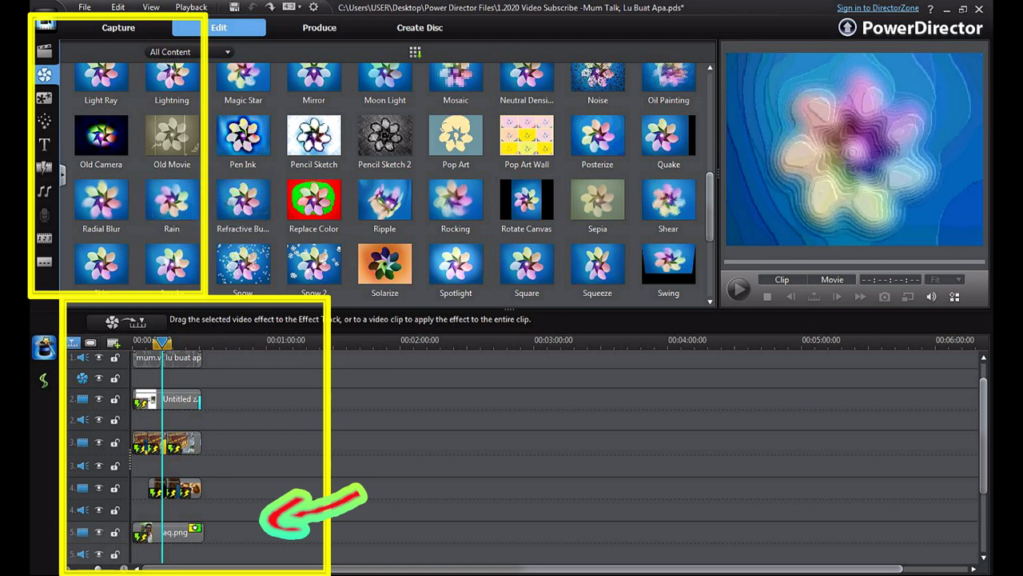
{"action": "scroll", "coordinate": [172, 204], "scroll_direction": "down", "scroll_amount": 2}
{"action": "left_click", "coordinate": [172, 204]}
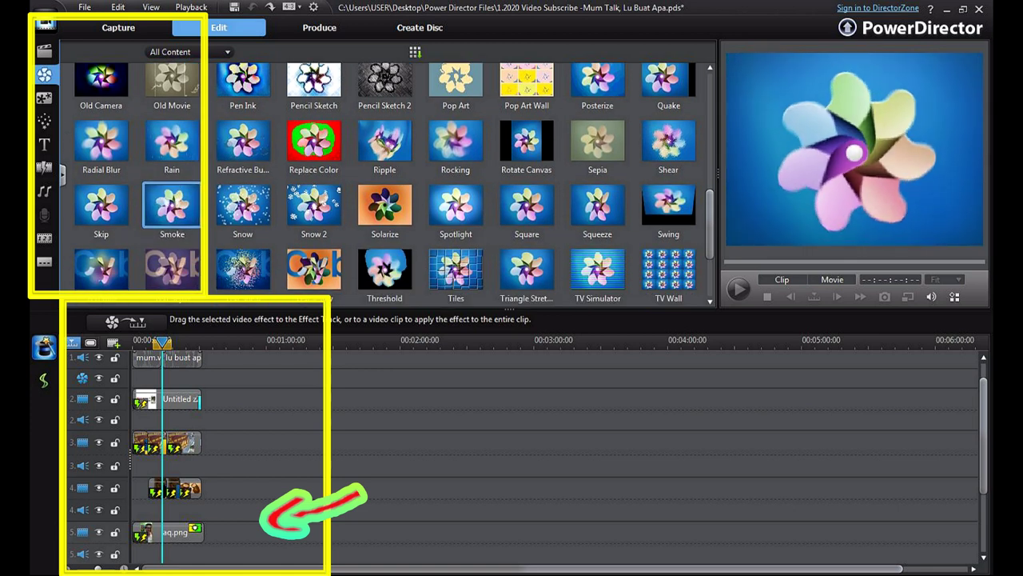
- Play the aq.png clip from video track 5 full screen in the Media Viewer, and close the viewer
{"action": "left_click", "coordinate": [168, 532]}
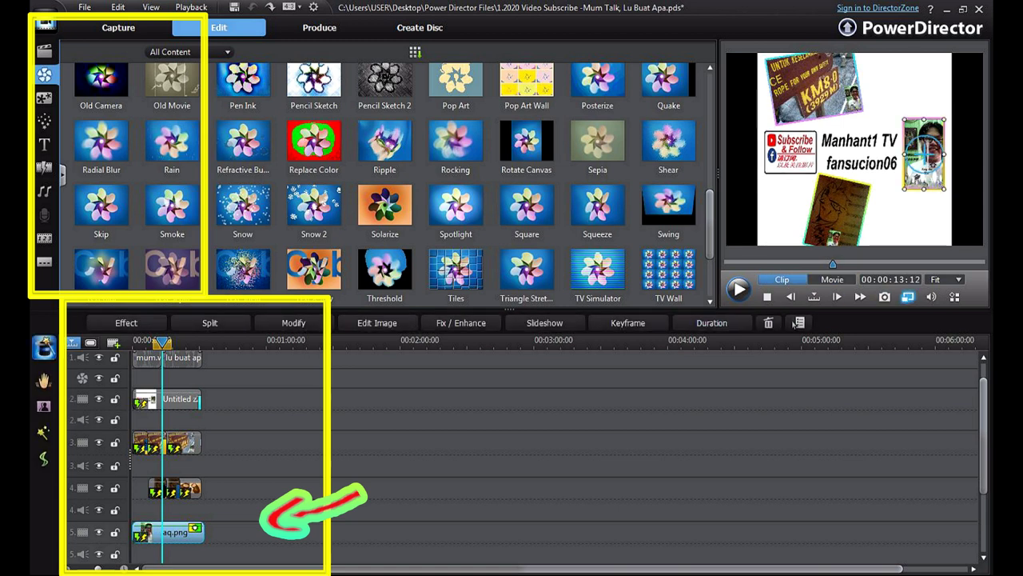
{"action": "left_click", "coordinate": [908, 297]}
{"action": "key", "text": "Escape"}
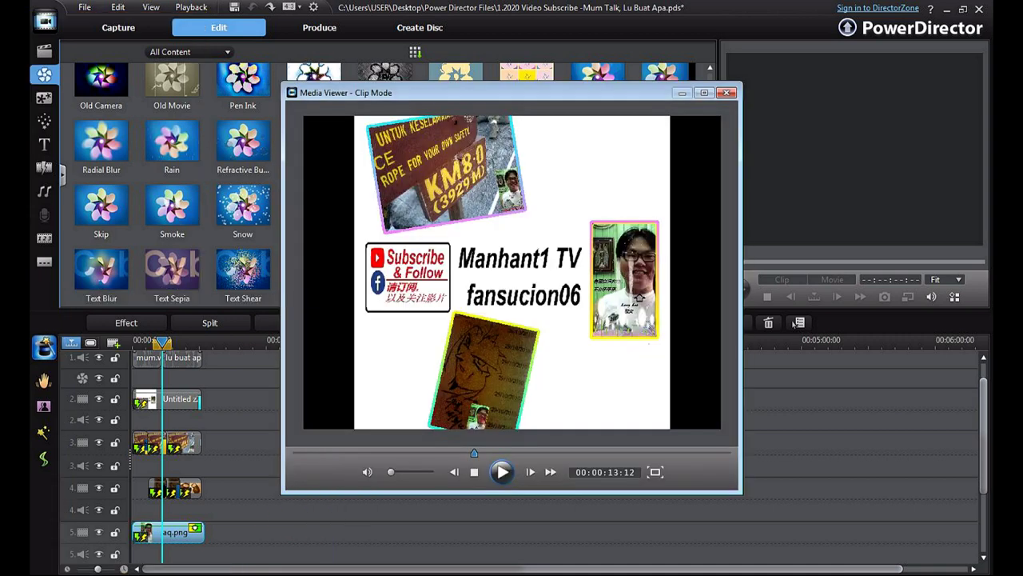
{"action": "key", "text": "alt+Return"}
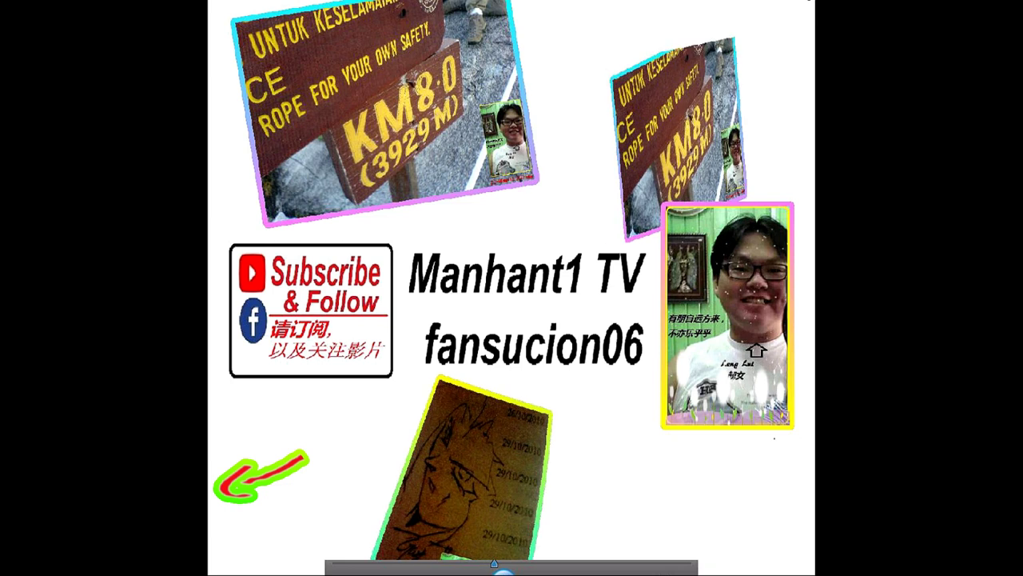
{"action": "key", "text": "Escape"}
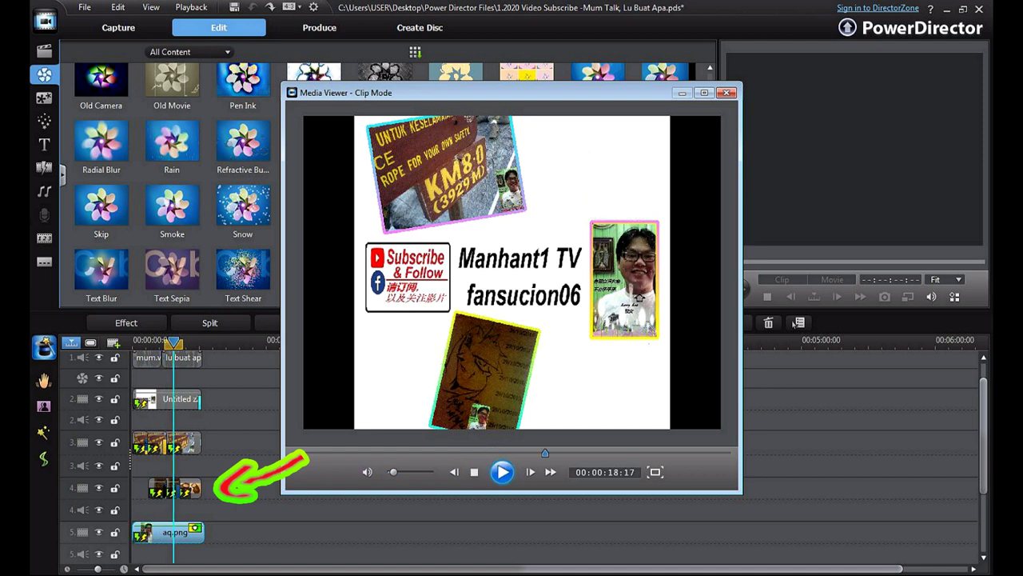
{"action": "left_click", "coordinate": [726, 93]}
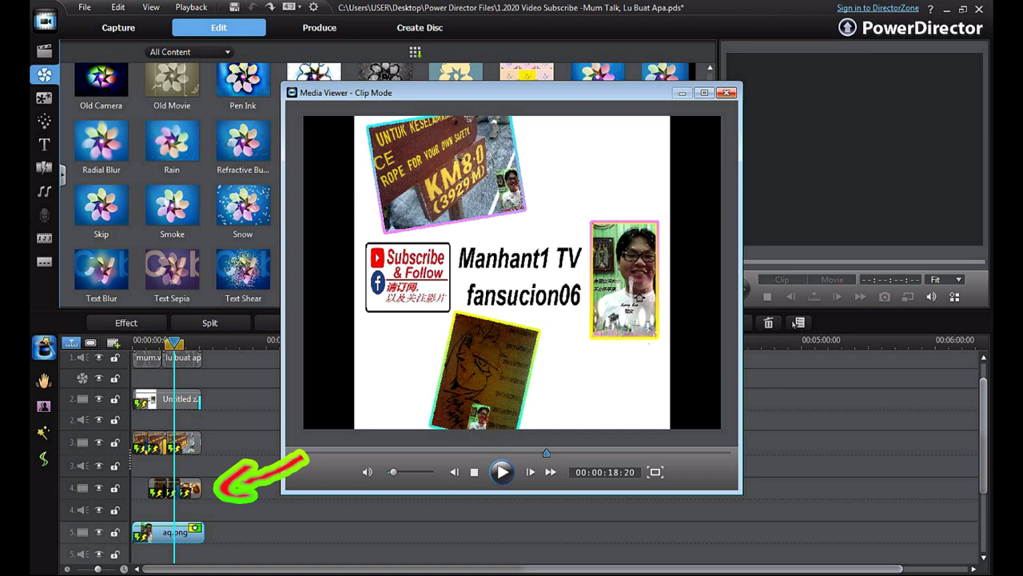
- Browse the transitions library to the Interfere transition
{"action": "left_click", "coordinate": [44, 168]}
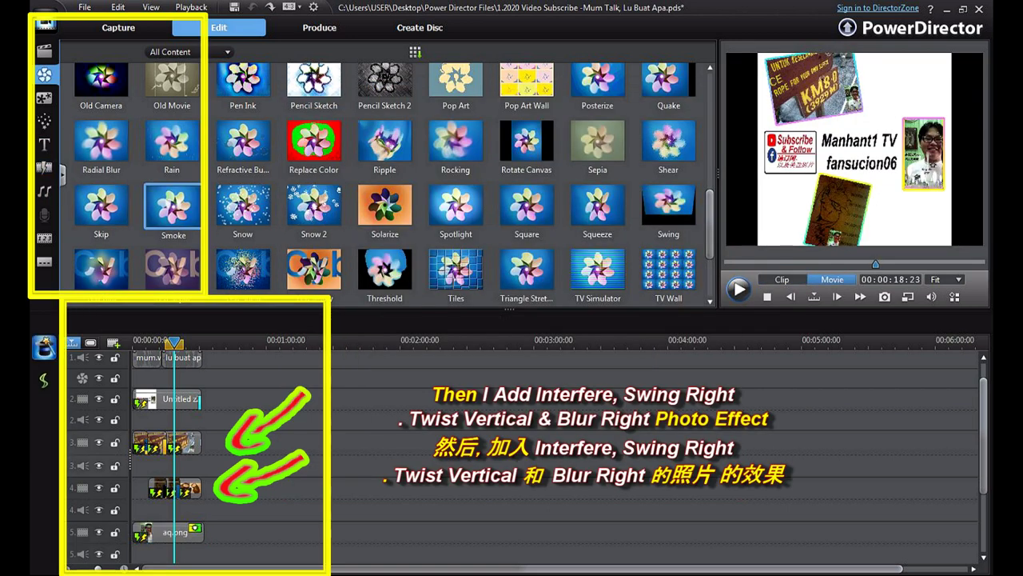
{"action": "left_click", "coordinate": [44, 167]}
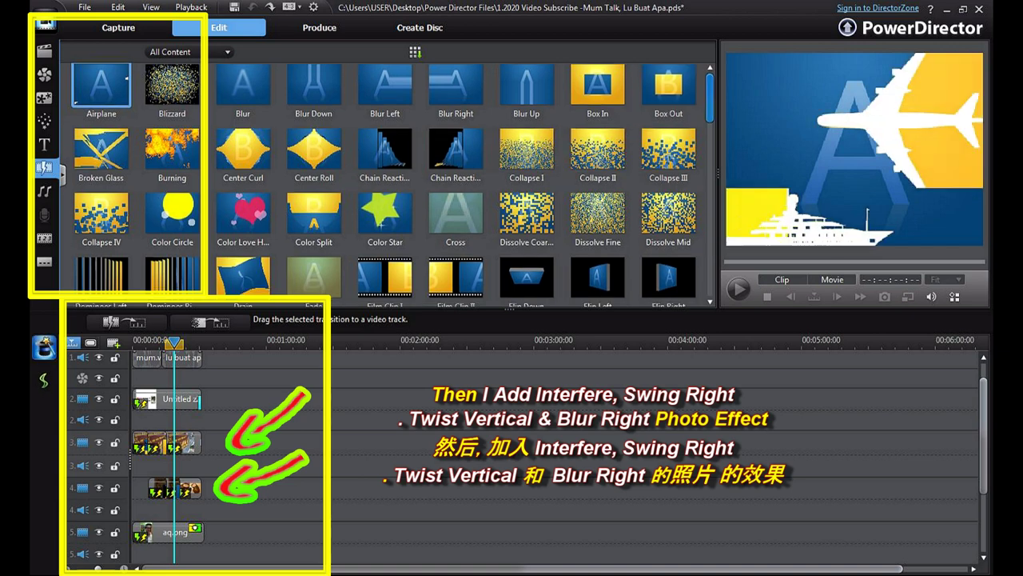
{"action": "scroll", "coordinate": [384, 176], "scroll_direction": "down", "scroll_amount": 6}
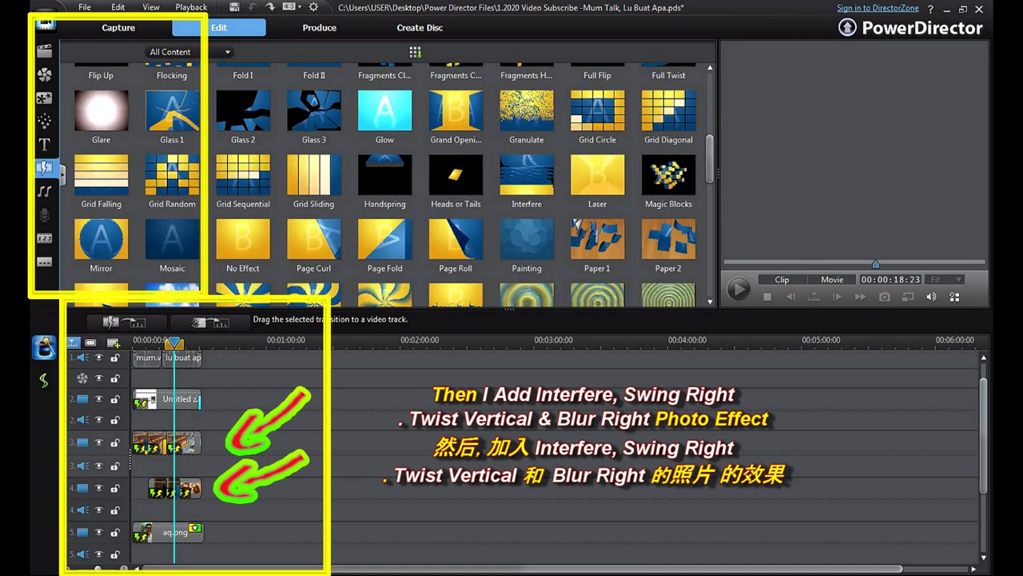
- Play the movie from about 5 seconds to review the picture transitions, pausing at about 11 seconds
{"action": "left_click", "coordinate": [147, 342]}
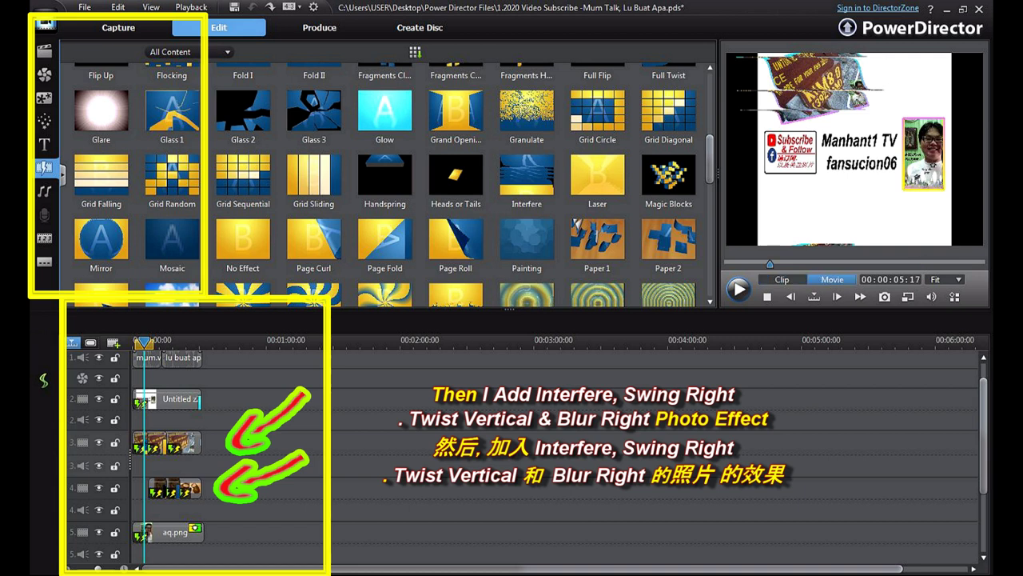
{"action": "key", "text": "space"}
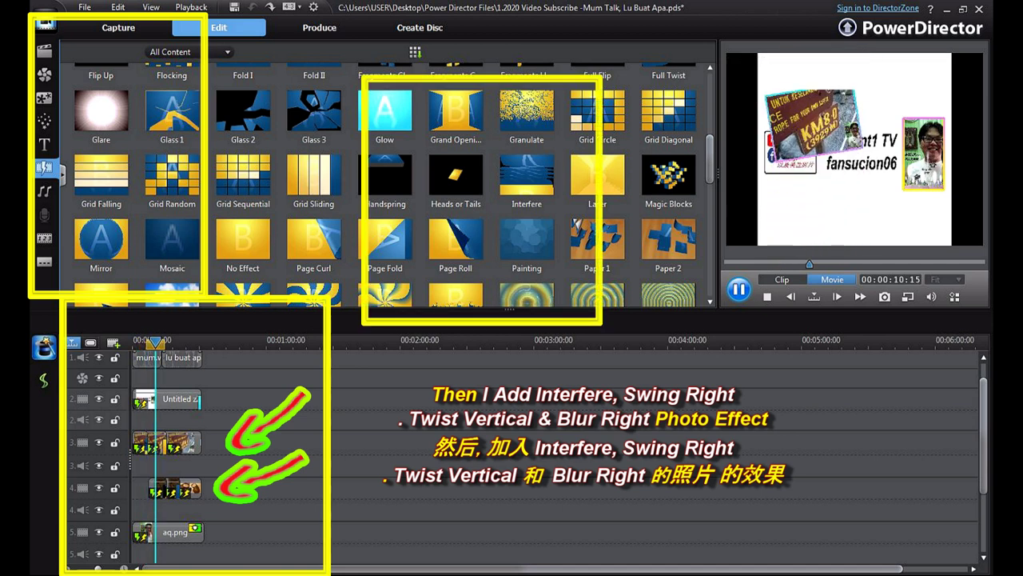
{"action": "key", "text": "space"}
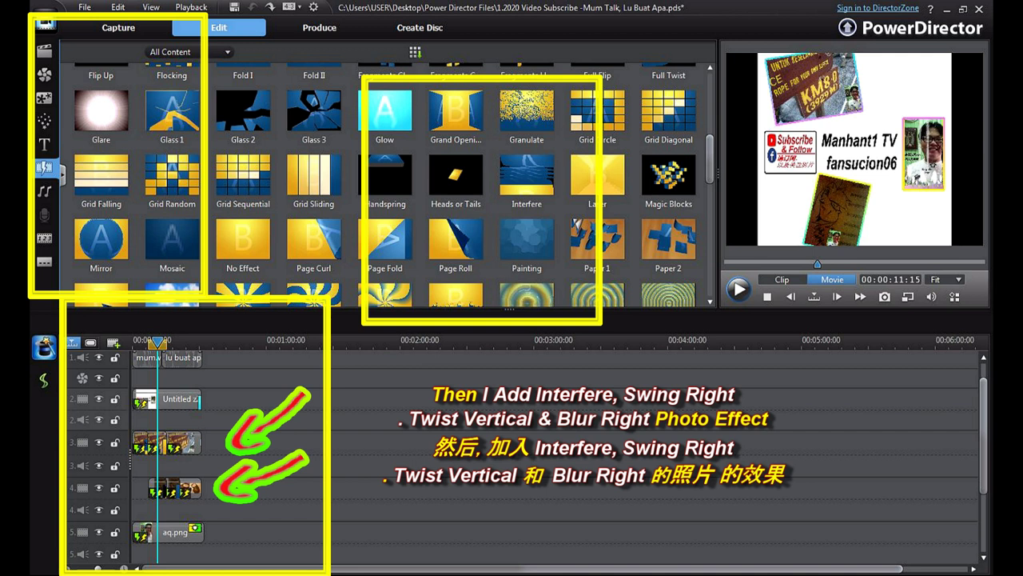
- Inspect the first picture clips on video track 4, the mum.wav clip and a transition on video track 3
{"action": "left_click", "coordinate": [156, 488]}
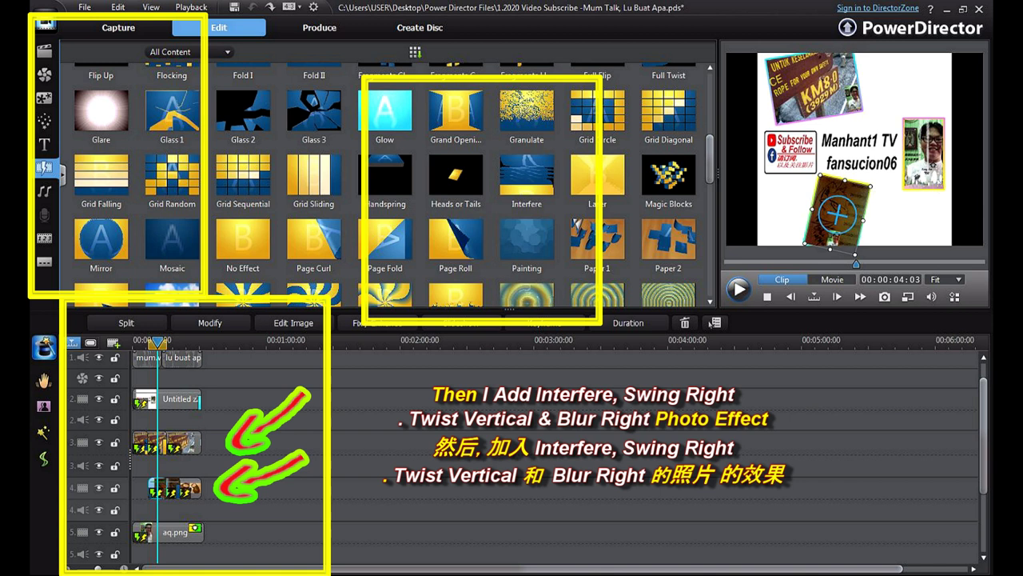
{"action": "left_click_drag", "start_coordinate": [158, 342], "coordinate": [147, 342]}
{"action": "left_click", "coordinate": [147, 358]}
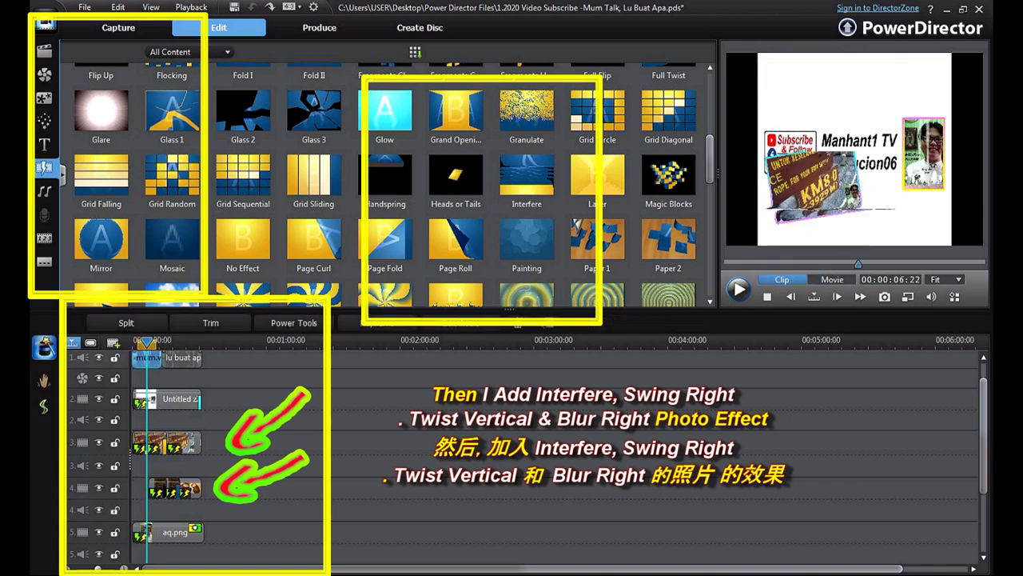
{"action": "left_click", "coordinate": [156, 487]}
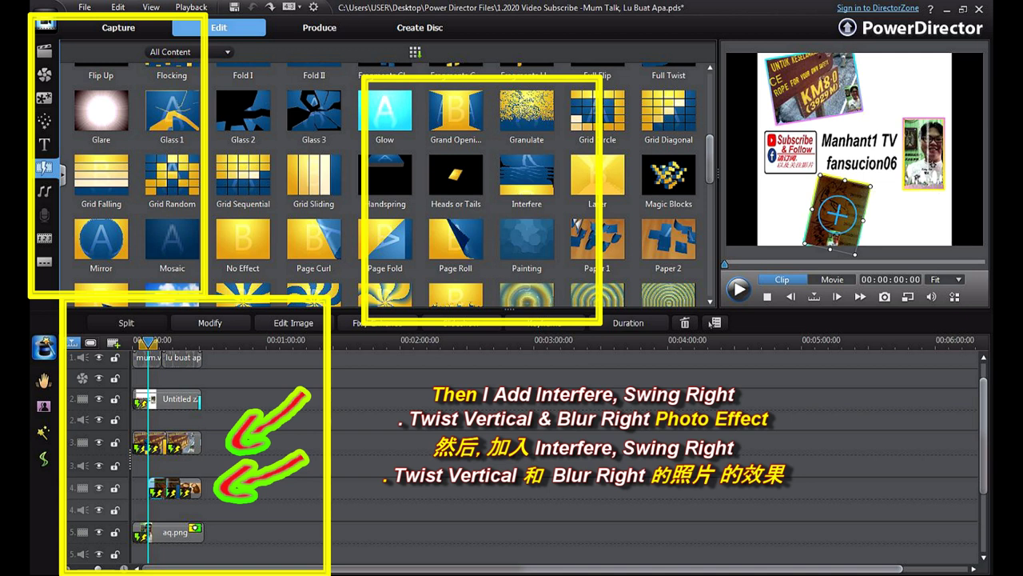
{"action": "left_click", "coordinate": [171, 488]}
{"action": "left_click", "coordinate": [156, 446]}
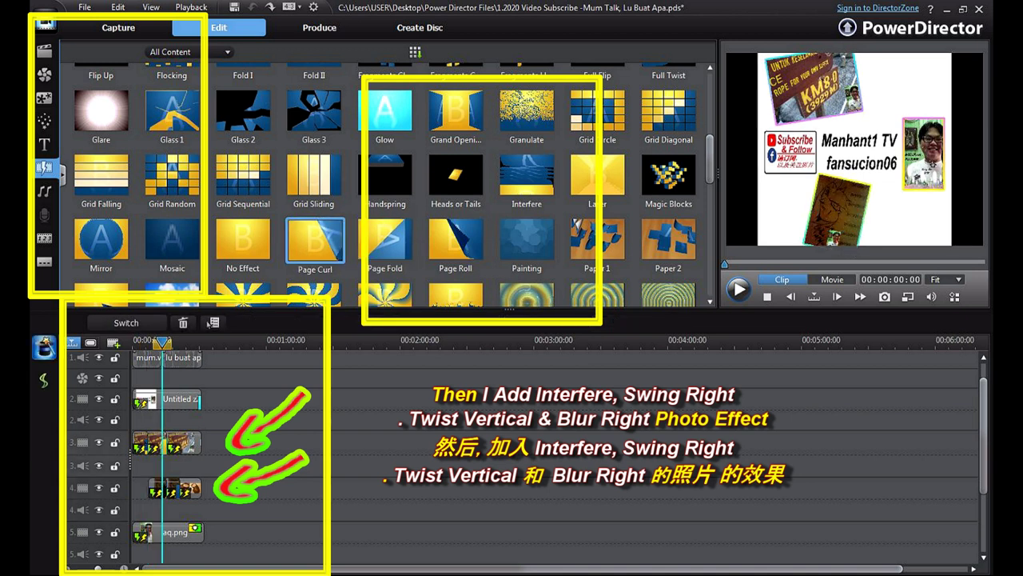
- Play the picture transition up to about 14 seconds, and preview the Swing Right transition from the transitions library
{"action": "key", "text": "space"}
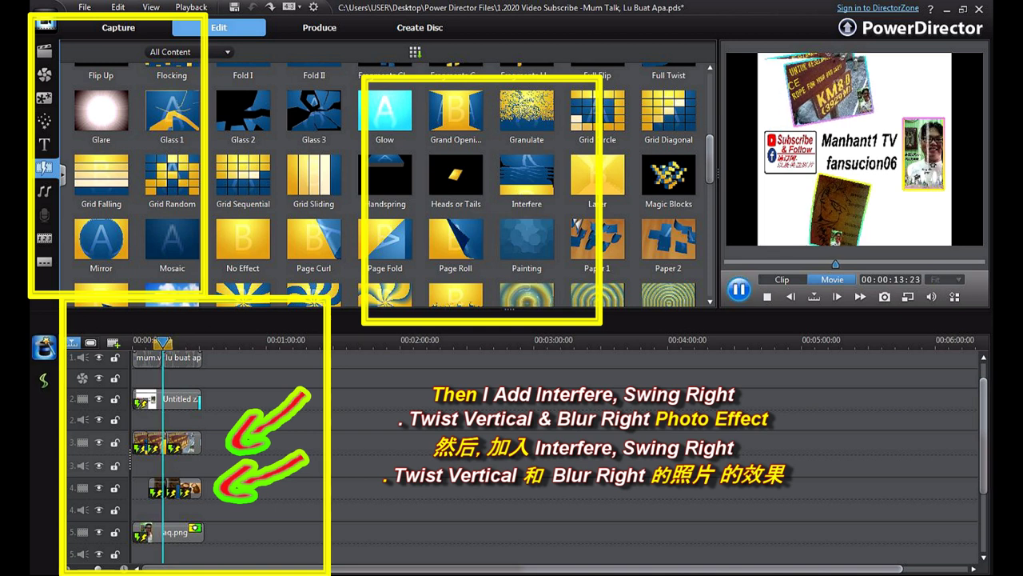
{"action": "left_click", "coordinate": [738, 289]}
{"action": "scroll", "coordinate": [394, 184], "scroll_direction": "down", "scroll_amount": 10}
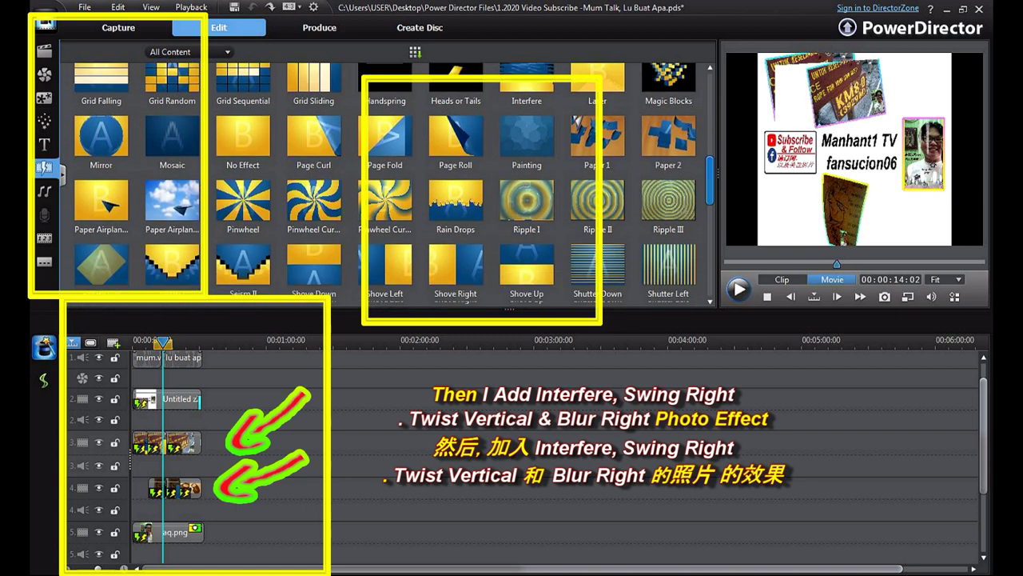
{"action": "scroll", "coordinate": [394, 185], "scroll_direction": "down", "scroll_amount": 3}
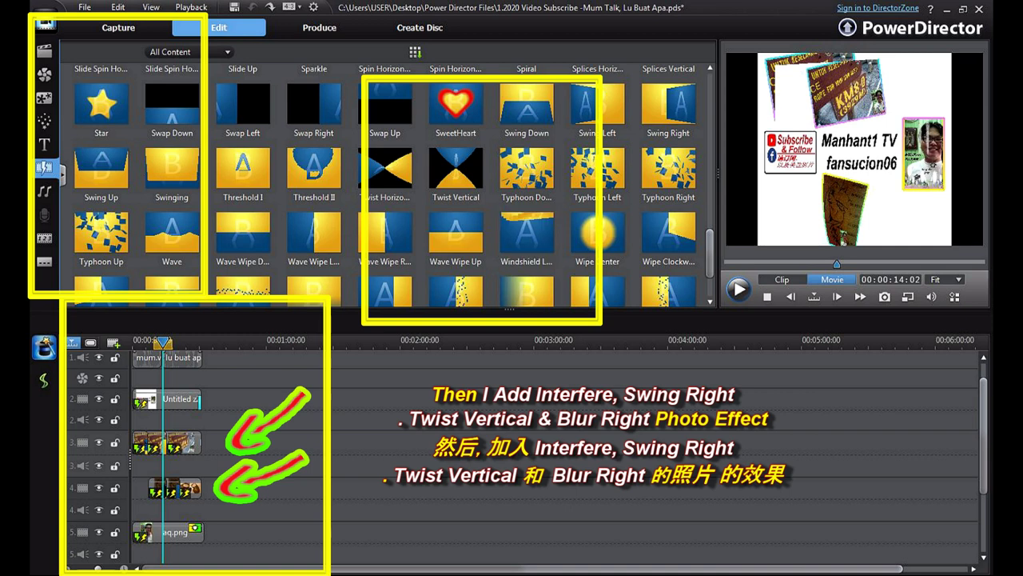
{"action": "scroll", "coordinate": [527, 235], "scroll_direction": "down", "scroll_amount": 3}
{"action": "scroll", "coordinate": [527, 236], "scroll_direction": "up", "scroll_amount": 5}
{"action": "scroll", "coordinate": [527, 236], "scroll_direction": "up", "scroll_amount": 2}
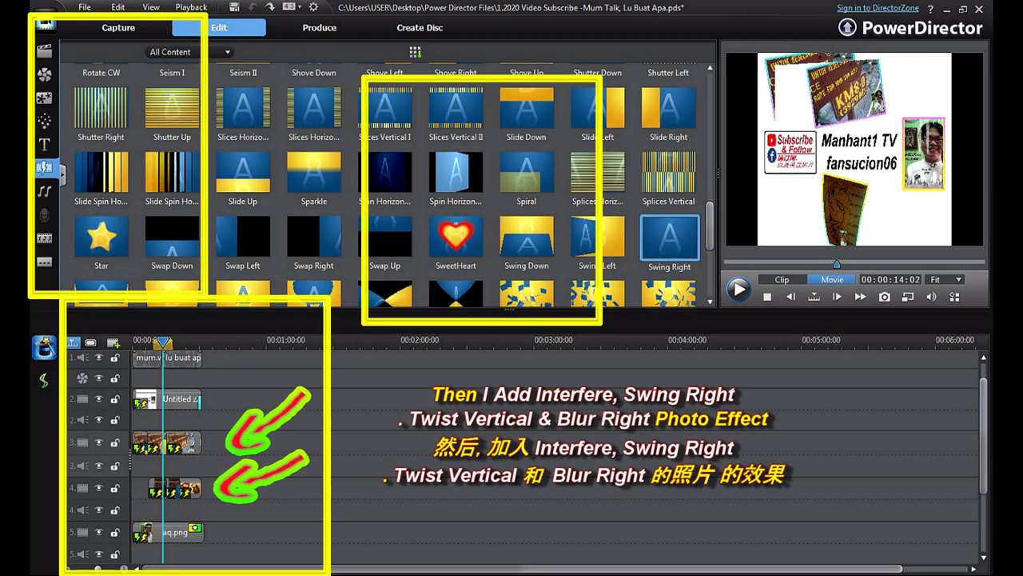
{"action": "left_click", "coordinate": [669, 238]}
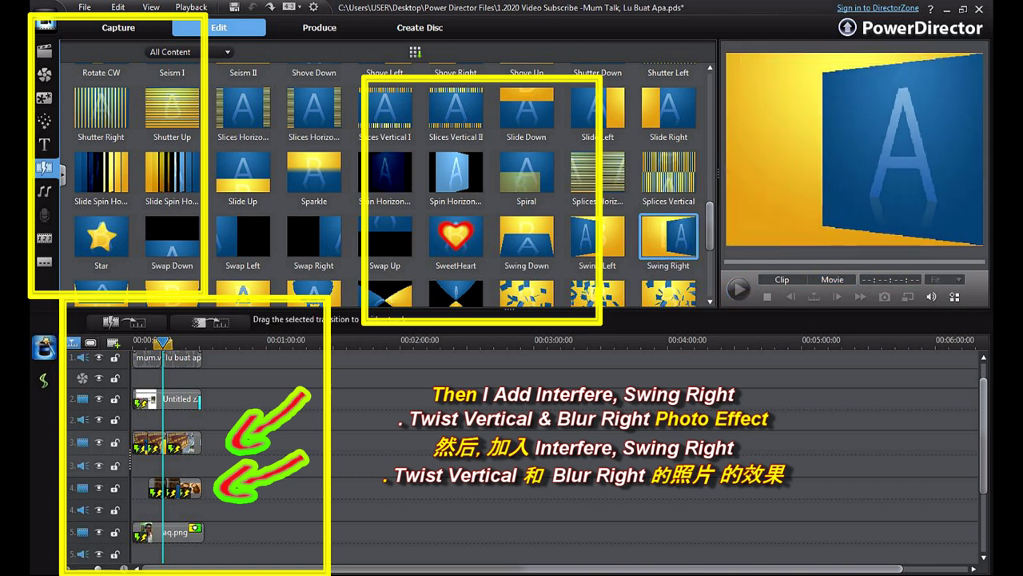
{"action": "left_click", "coordinate": [669, 238]}
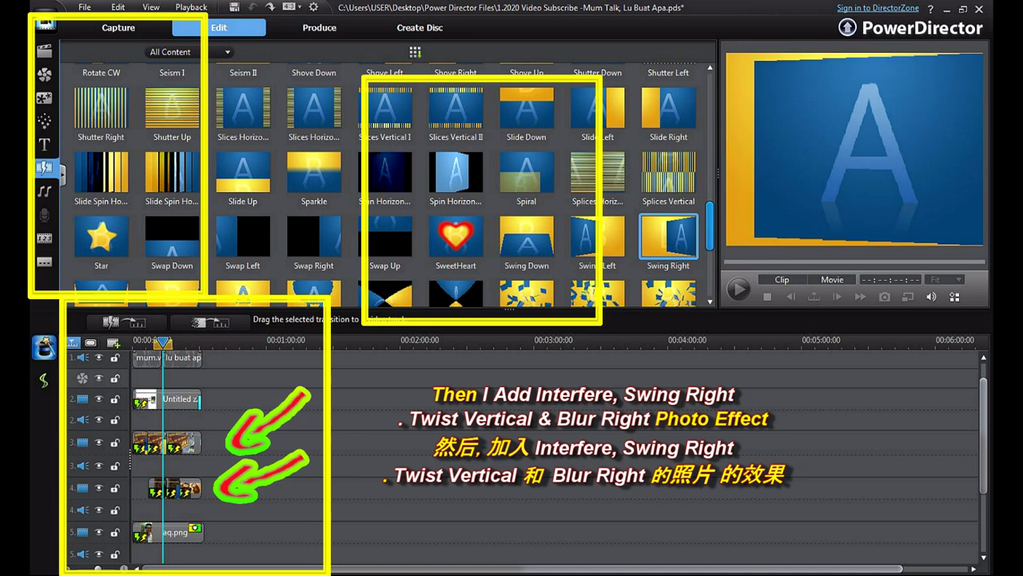
- Preview the Color Split and Film Clip II transitions in the transitions library
{"action": "scroll", "coordinate": [392, 184], "scroll_direction": "up", "scroll_amount": 5}
{"action": "scroll", "coordinate": [392, 184], "scroll_direction": "up", "scroll_amount": 4}
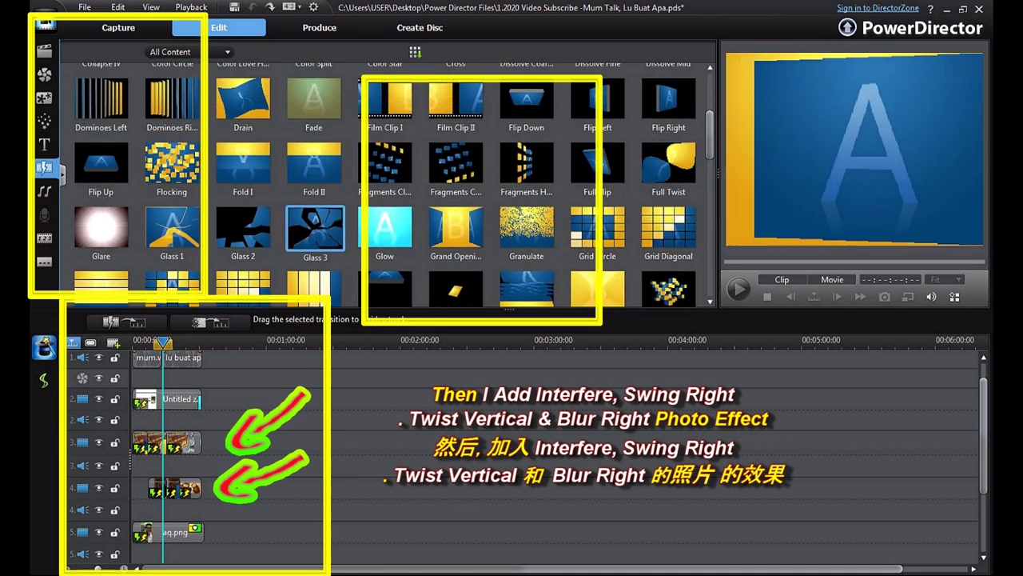
{"action": "scroll", "coordinate": [392, 184], "scroll_direction": "up", "scroll_amount": 2}
{"action": "scroll", "coordinate": [391, 184], "scroll_direction": "up", "scroll_amount": 2}
{"action": "left_click", "coordinate": [314, 154]}
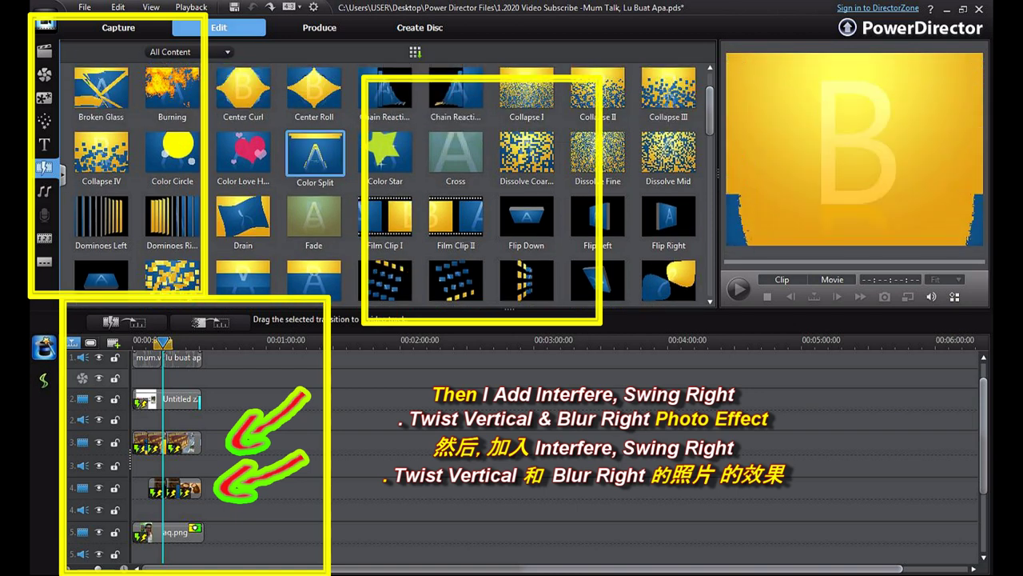
{"action": "scroll", "coordinate": [526, 284], "scroll_direction": "up", "scroll_amount": 1}
{"action": "left_click", "coordinate": [457, 217]}
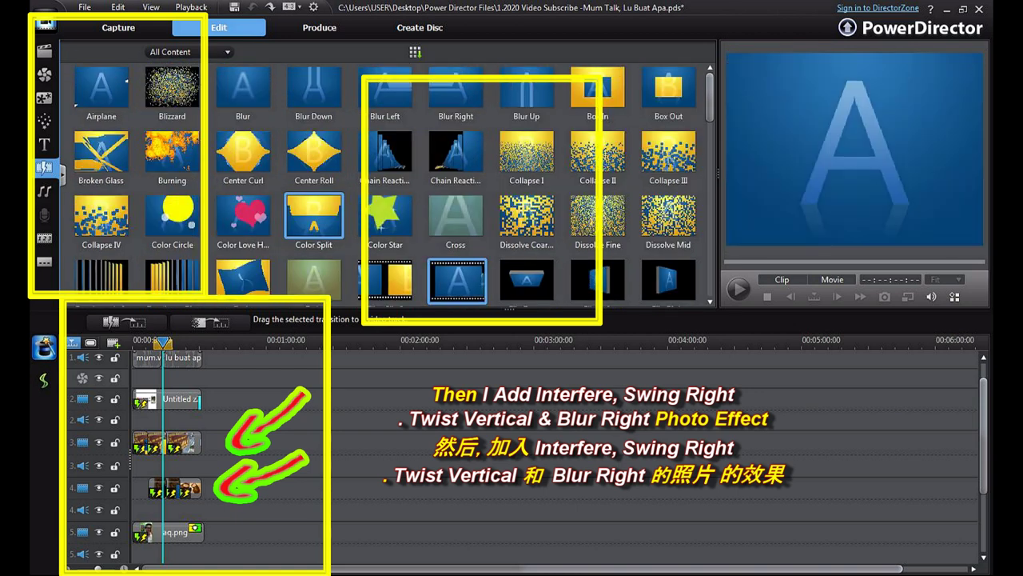
{"action": "scroll", "coordinate": [314, 272], "scroll_direction": "down", "scroll_amount": 3}
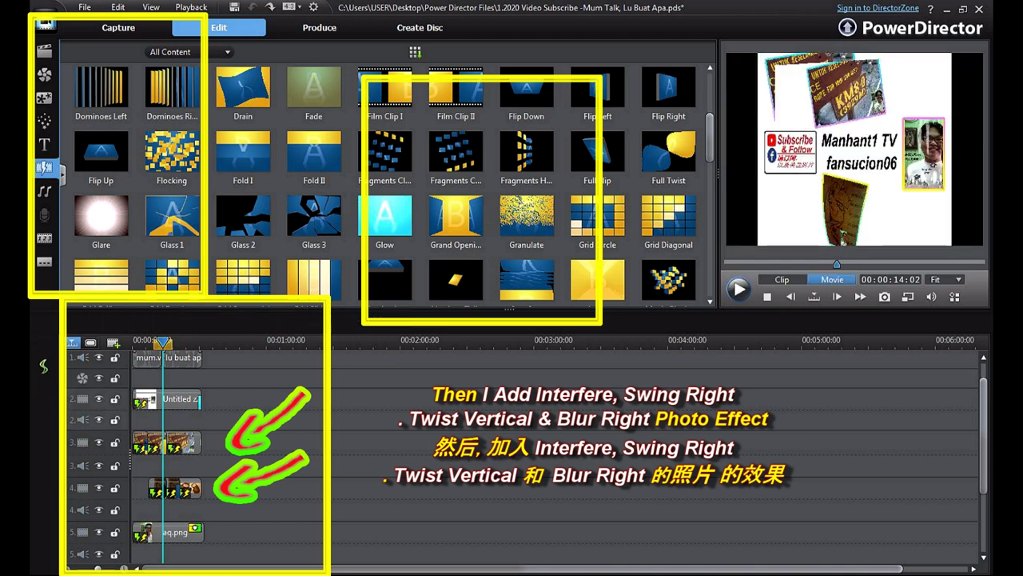
- Move the playhead to about 5 seconds and play the first picture transition on video track 3, pausing partway through
{"action": "left_click_drag", "start_coordinate": [164, 342], "coordinate": [142, 342]}
{"action": "left_click", "coordinate": [145, 446]}
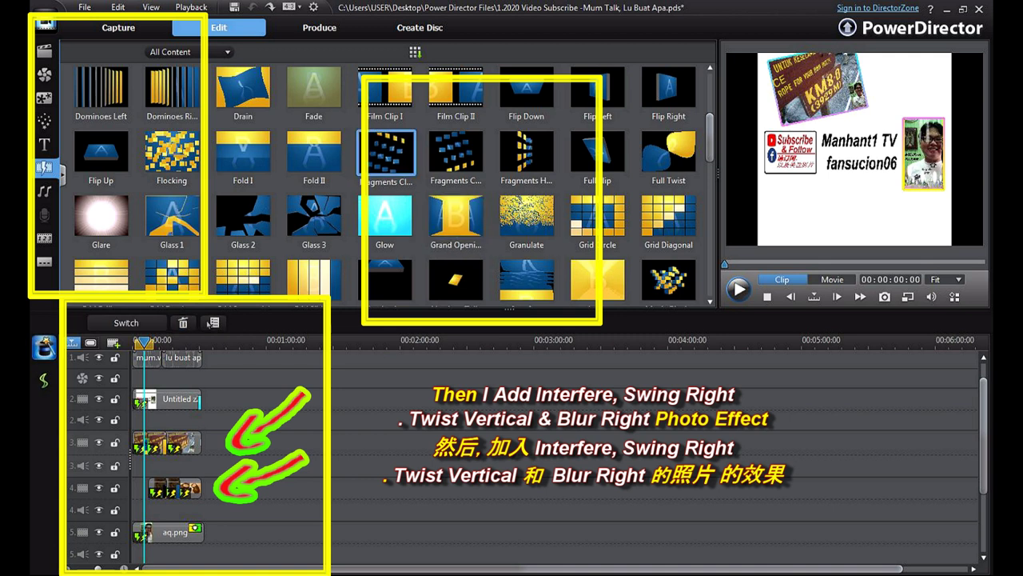
{"action": "key", "text": "space"}
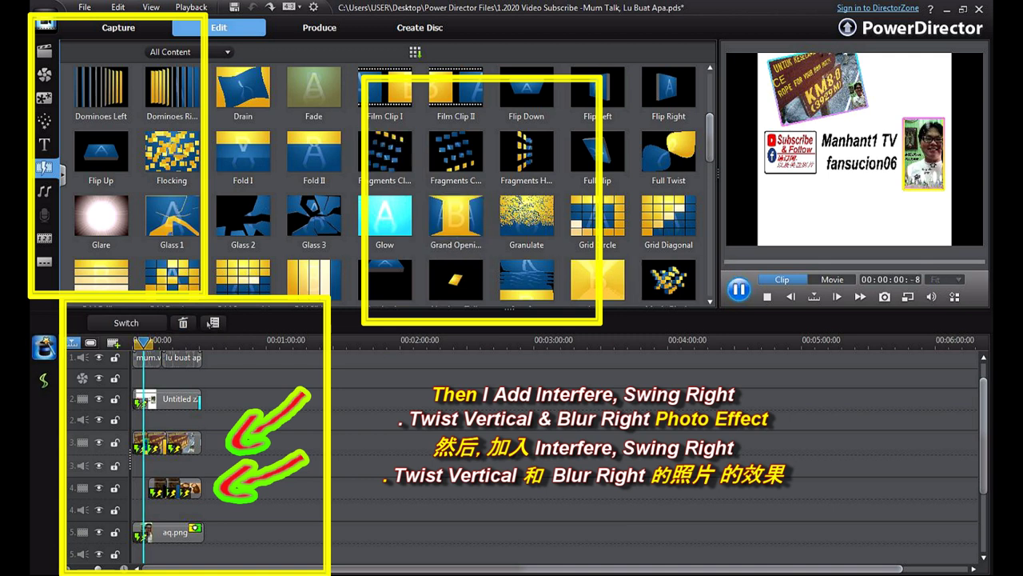
{"action": "key", "text": "space"}
- Find and preview the Interfere transition in the library, and return the preview to the whole movie
{"action": "scroll", "coordinate": [388, 184], "scroll_direction": "down", "scroll_amount": 5}
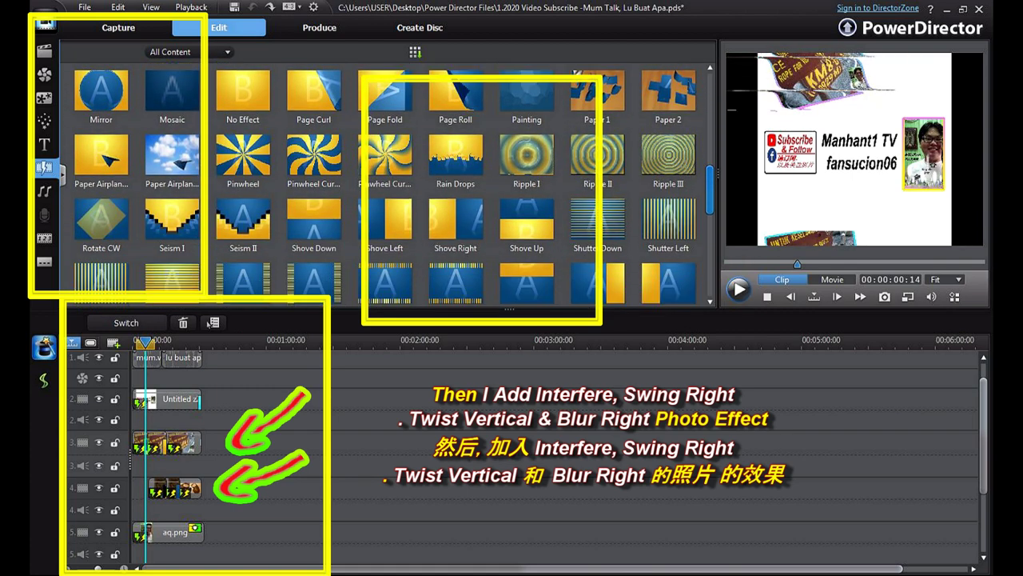
{"action": "scroll", "coordinate": [209, 323], "scroll_direction": "up", "scroll_amount": 10}
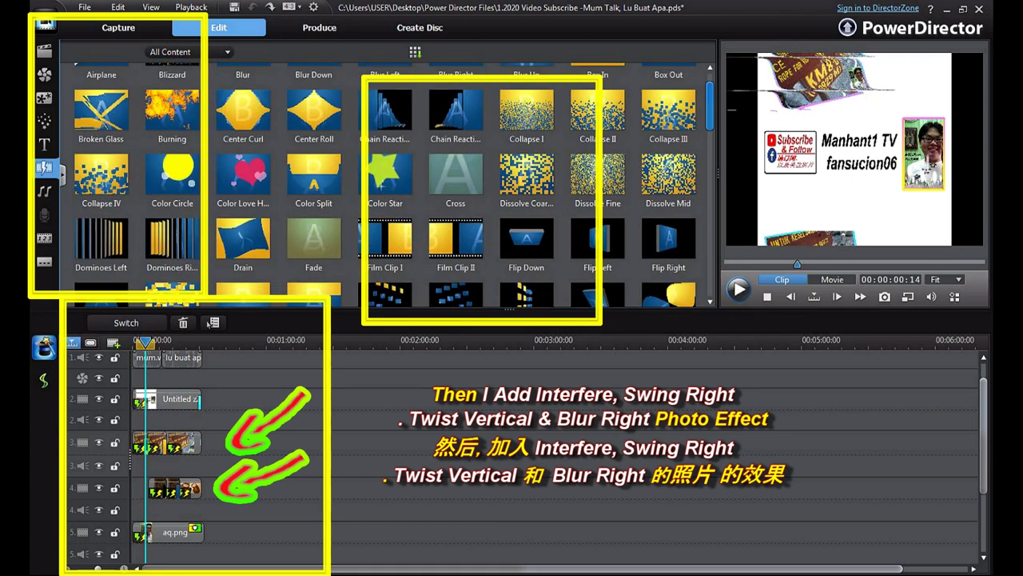
{"action": "scroll", "coordinate": [208, 323], "scroll_direction": "down", "scroll_amount": 3}
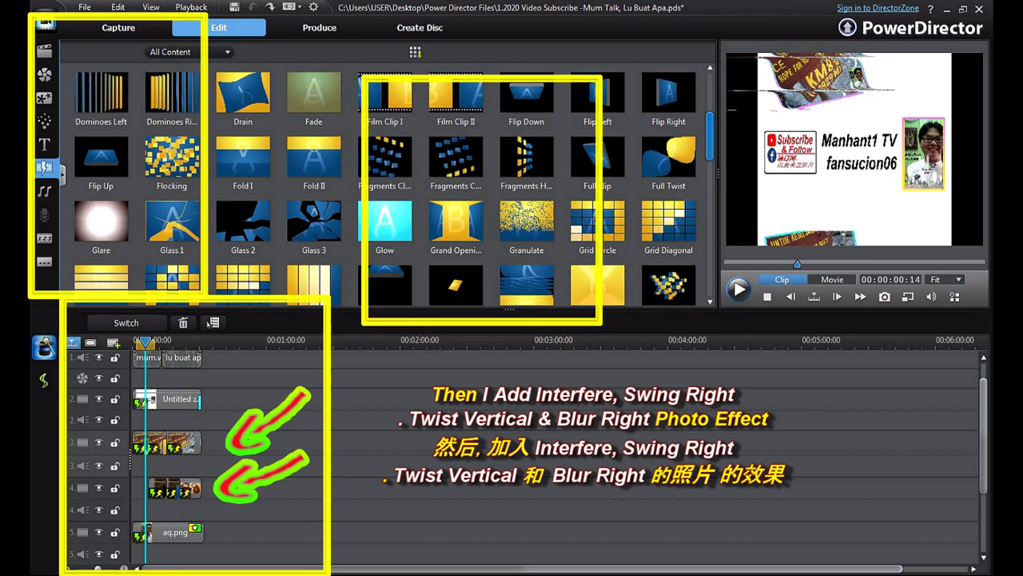
{"action": "left_click", "coordinate": [526, 153]}
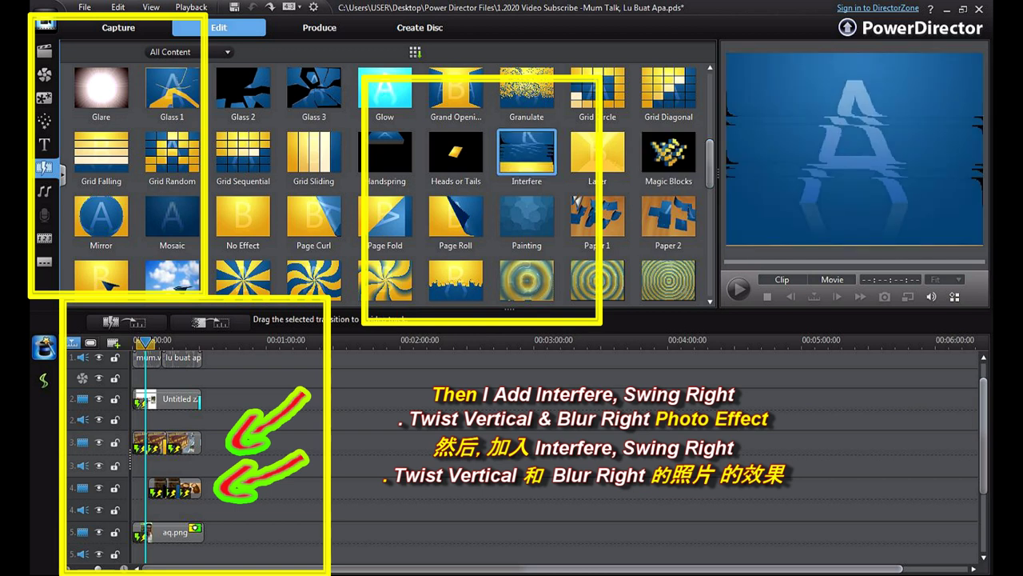
{"action": "left_click", "coordinate": [831, 279]}
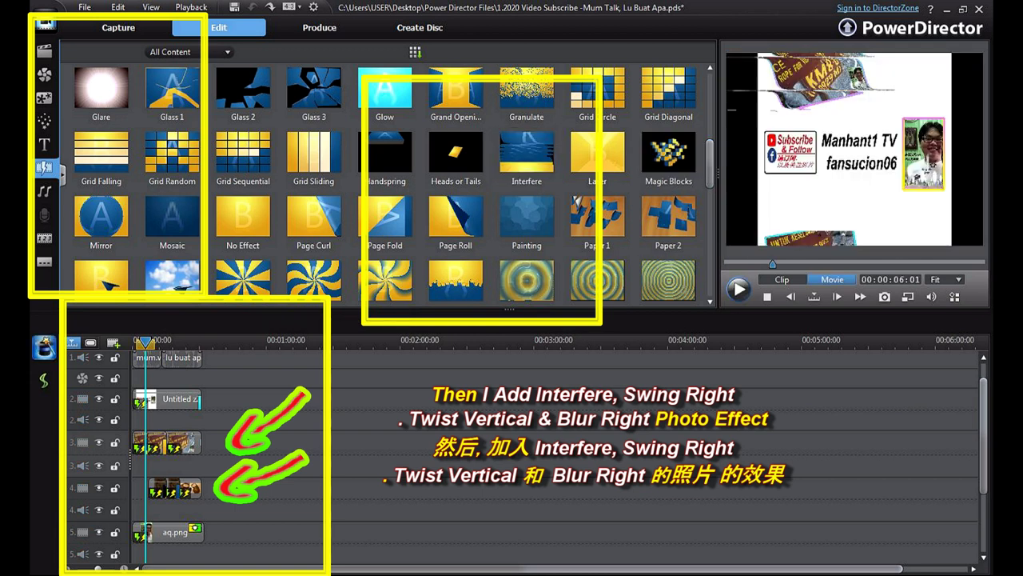
- Browse the library to the Swing Right transition, and play the picture transition at about 13 seconds on video track 4
{"action": "scroll", "coordinate": [394, 182], "scroll_direction": "down", "scroll_amount": 1}
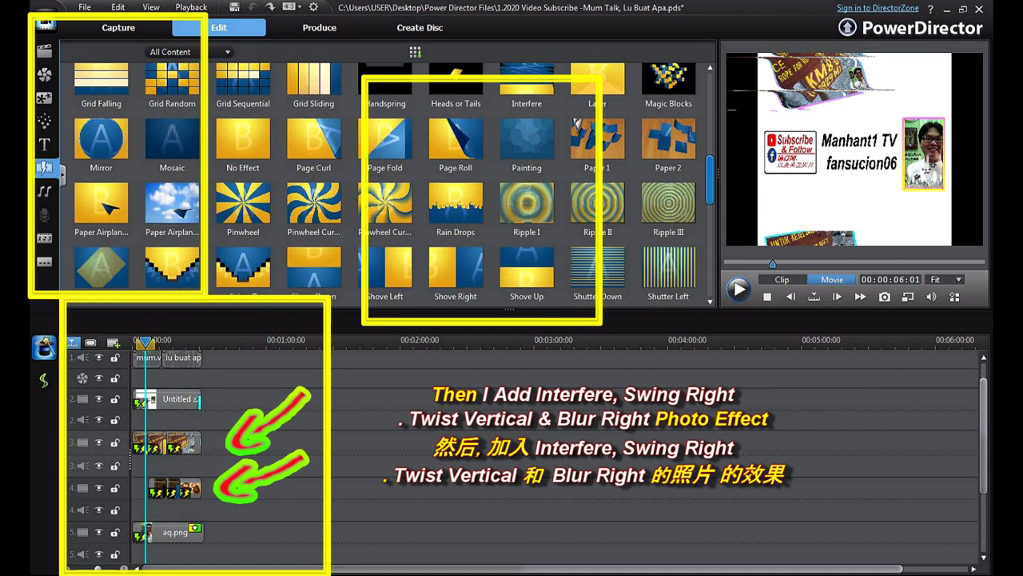
{"action": "scroll", "coordinate": [394, 181], "scroll_direction": "down", "scroll_amount": 1}
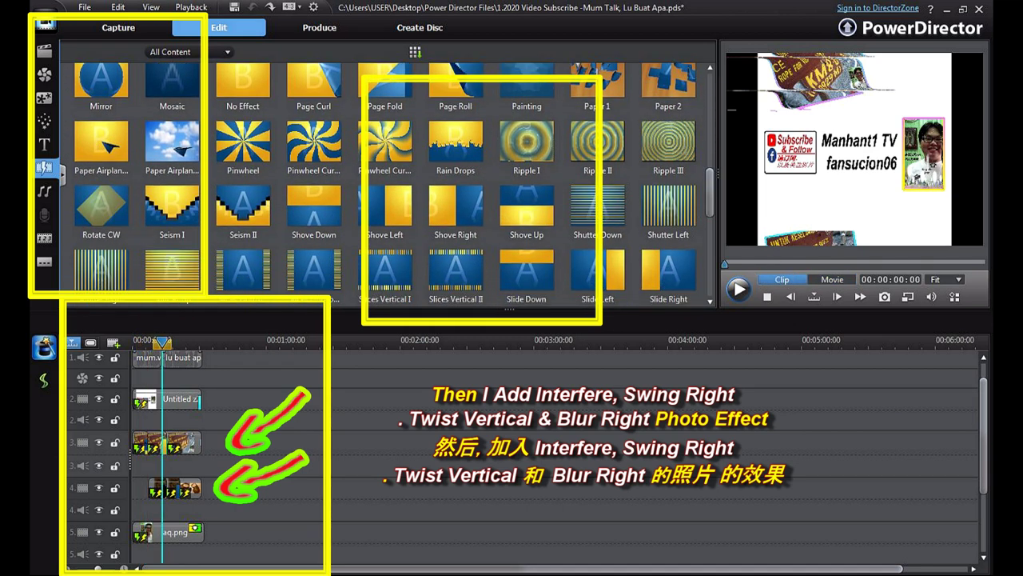
{"action": "left_click_drag", "start_coordinate": [709, 192], "coordinate": [709, 255]}
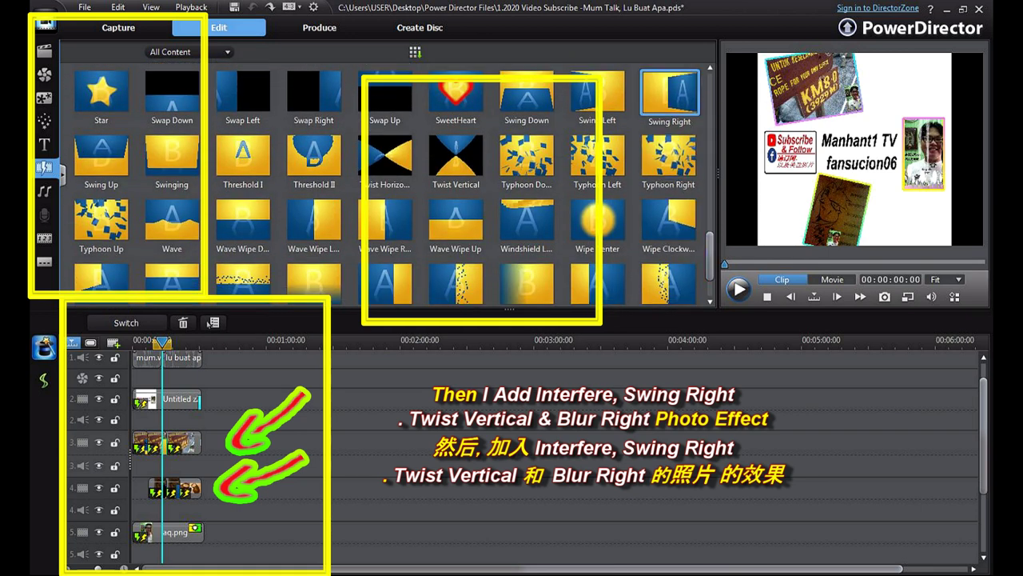
{"action": "left_click", "coordinate": [668, 91]}
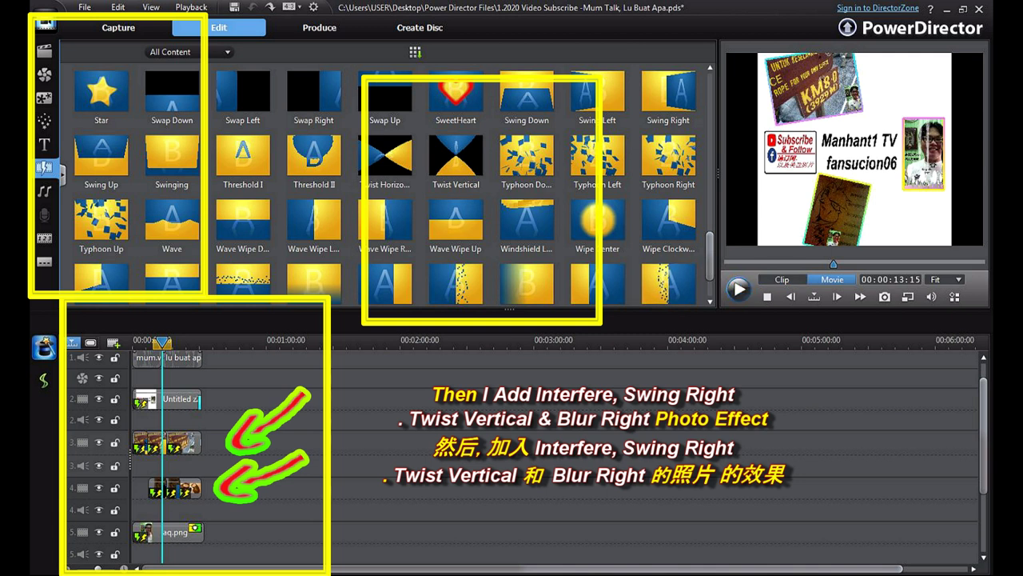
{"action": "left_click", "coordinate": [171, 491]}
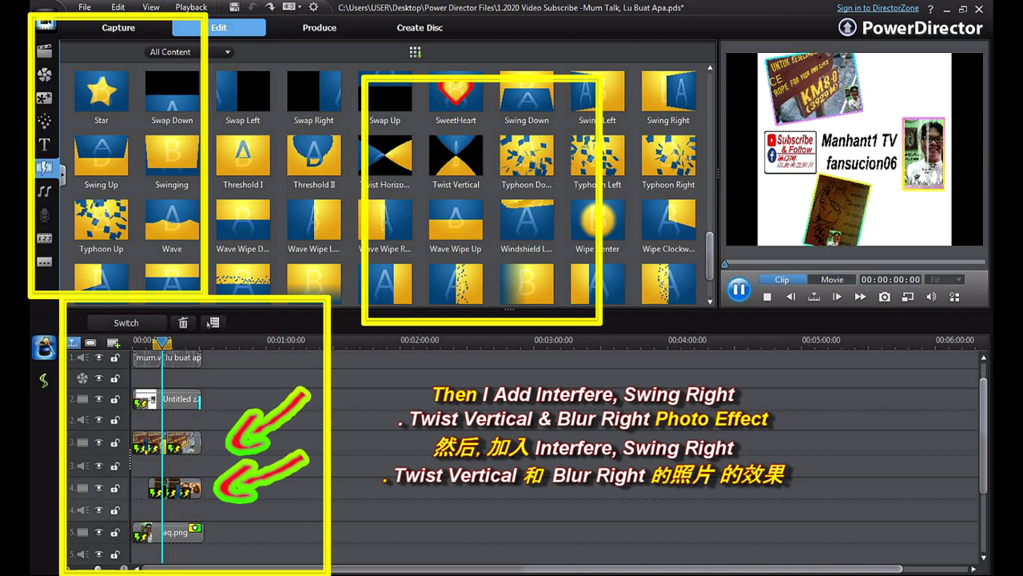
{"action": "left_click", "coordinate": [738, 289]}
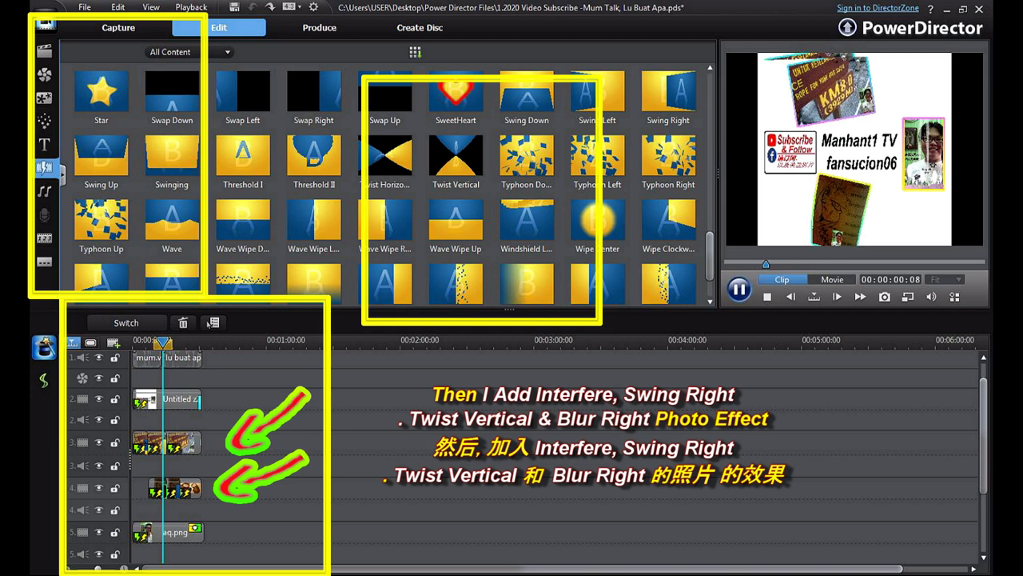
- Browse back through the transitions library and preview the Page Roll transition
{"action": "left_click_drag", "start_coordinate": [709, 254], "coordinate": [709, 272]}
{"action": "scroll", "coordinate": [209, 322], "scroll_direction": "up", "scroll_amount": 5}
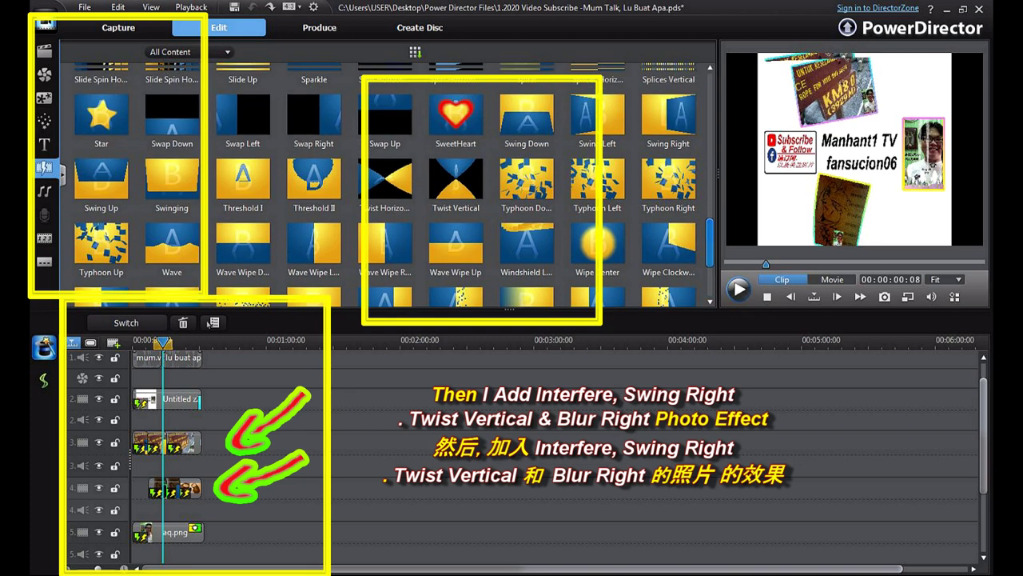
{"action": "scroll", "coordinate": [209, 323], "scroll_direction": "up", "scroll_amount": 6}
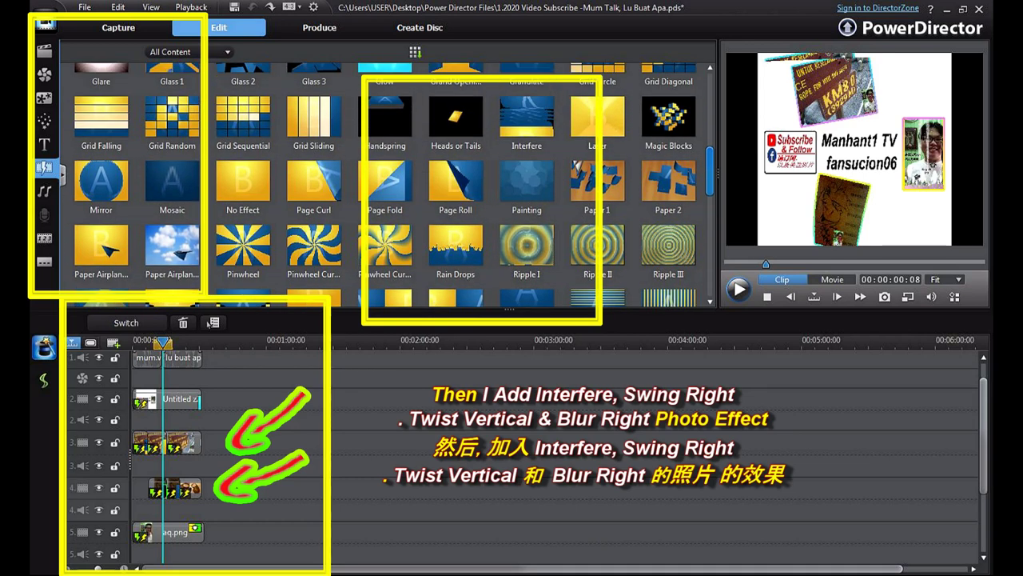
{"action": "scroll", "coordinate": [209, 322], "scroll_direction": "up", "scroll_amount": 2}
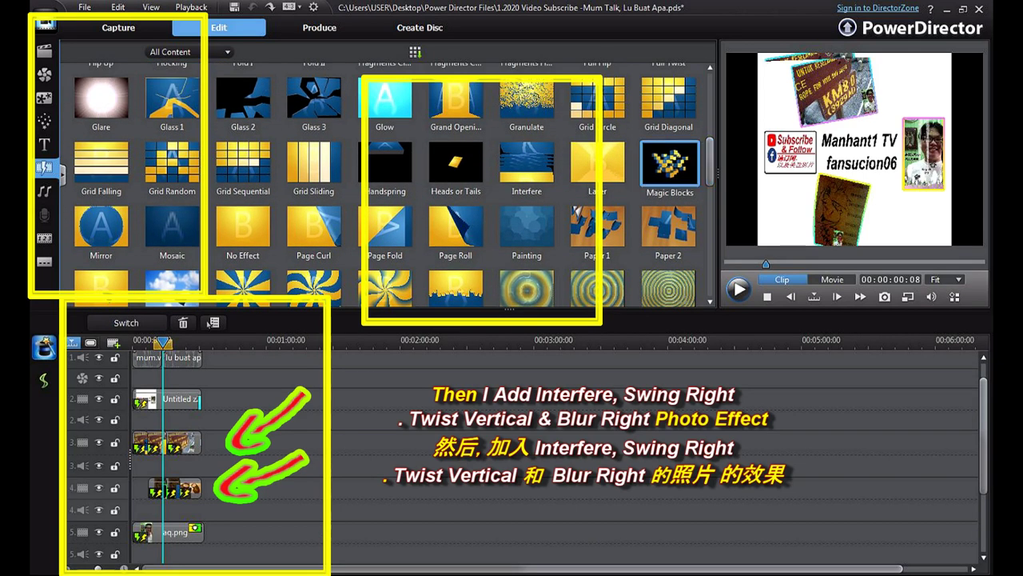
{"action": "left_click", "coordinate": [457, 231]}
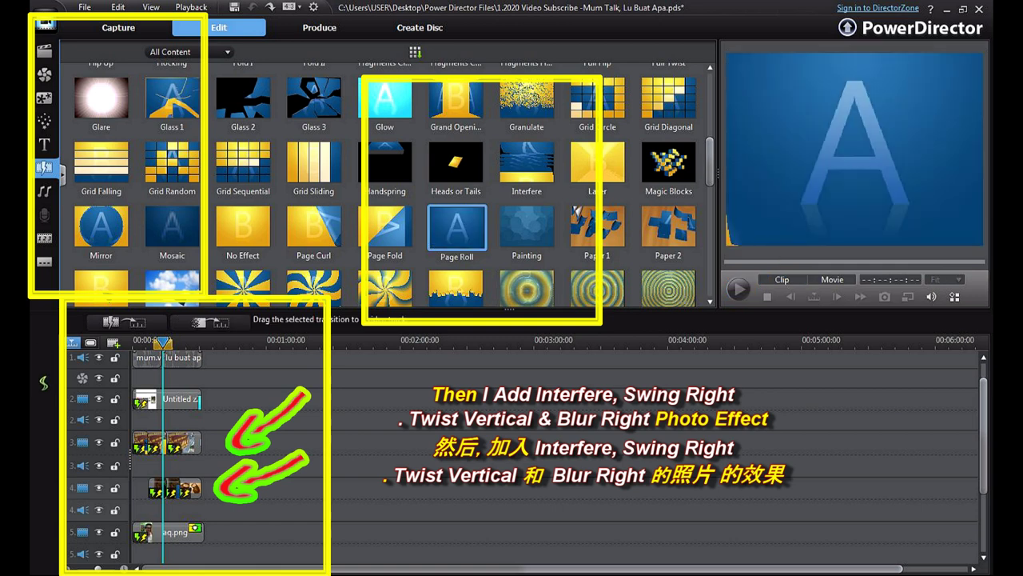
{"action": "scroll", "coordinate": [384, 179], "scroll_direction": "up", "scroll_amount": 5}
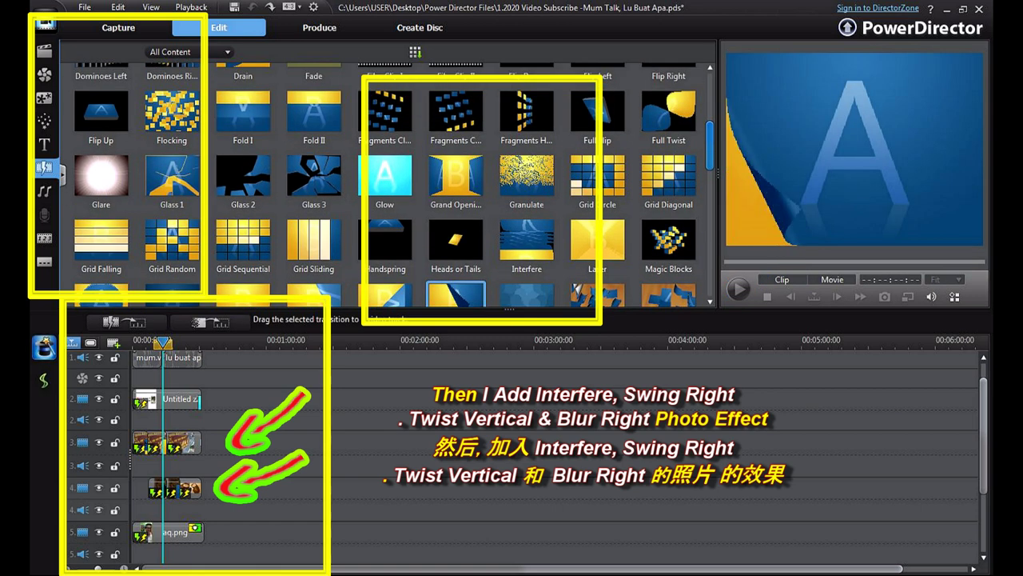
- Browse the library to the Twist Vertical transition, and play the movie from 14 seconds to review the picture transitions
{"action": "left_click_drag", "start_coordinate": [709, 116], "coordinate": [709, 141]}
{"action": "scroll", "coordinate": [383, 179], "scroll_direction": "down", "scroll_amount": 4}
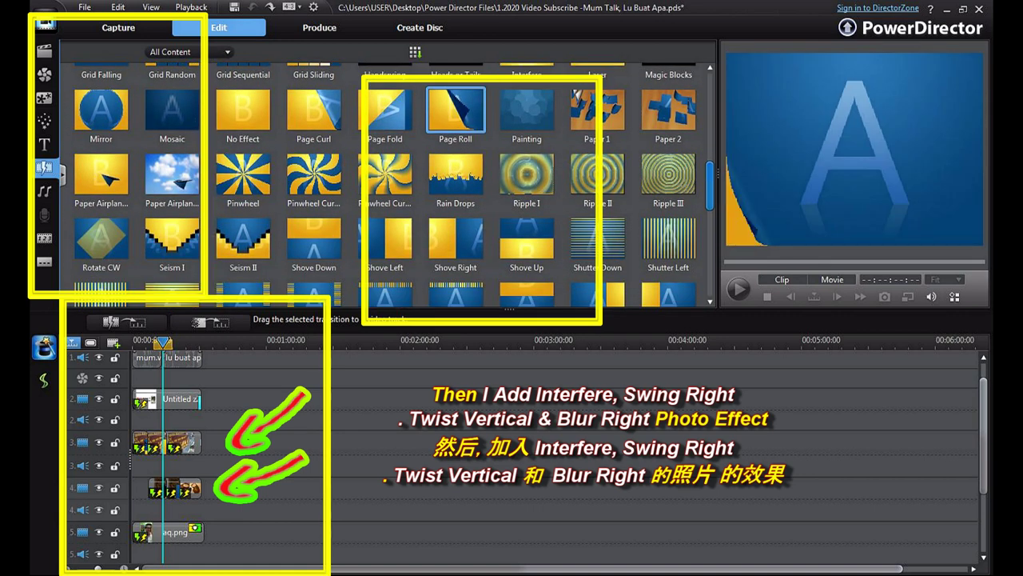
{"action": "scroll", "coordinate": [384, 179], "scroll_direction": "down", "scroll_amount": 1}
{"action": "scroll", "coordinate": [383, 179], "scroll_direction": "down", "scroll_amount": 6}
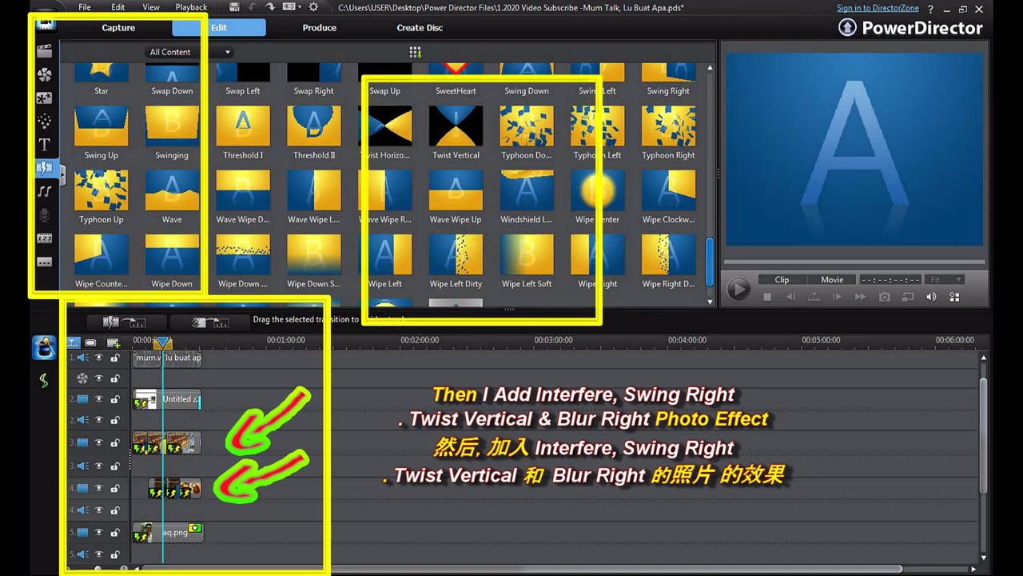
{"action": "scroll", "coordinate": [384, 180], "scroll_direction": "down", "scroll_amount": 1}
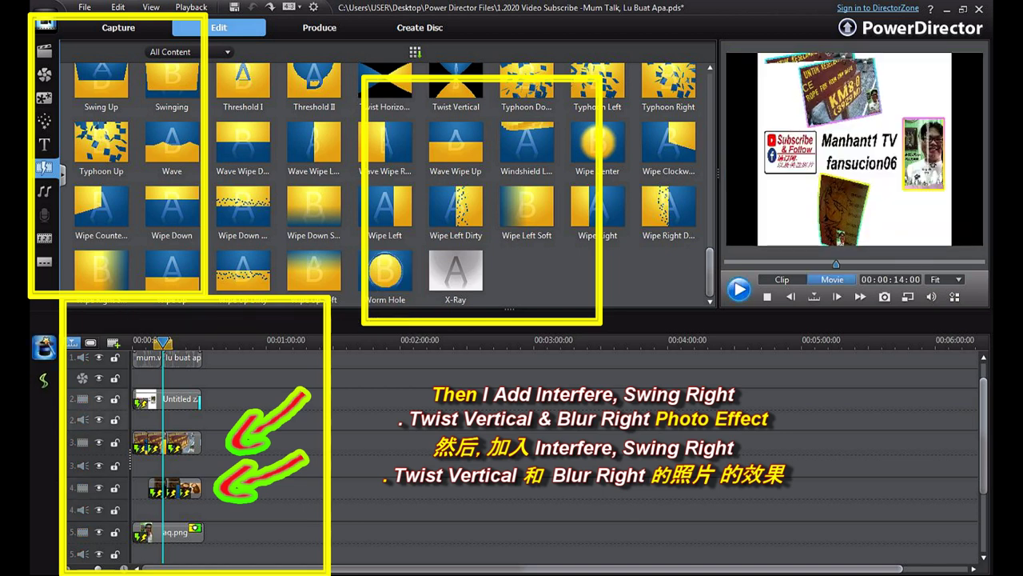
{"action": "key", "text": "space"}
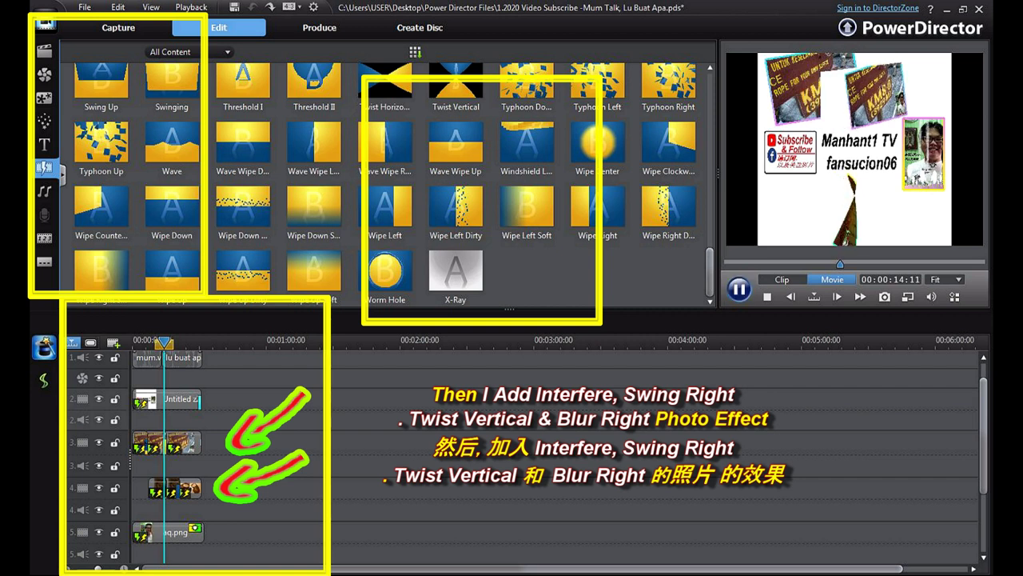
{"action": "scroll", "coordinate": [455, 204], "scroll_direction": "up", "scroll_amount": 3}
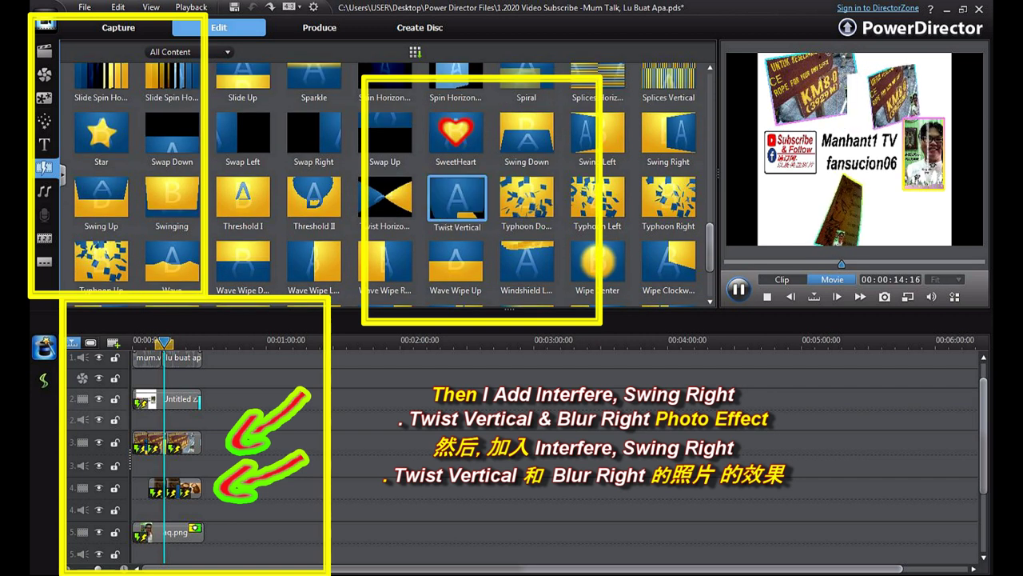
{"action": "left_click", "coordinate": [456, 197]}
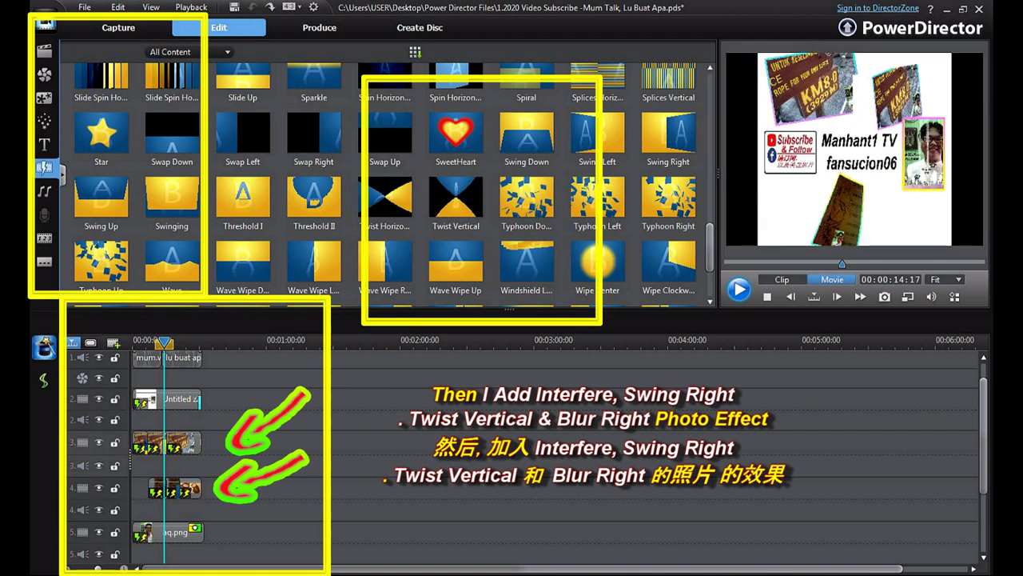
{"action": "key", "text": "space"}
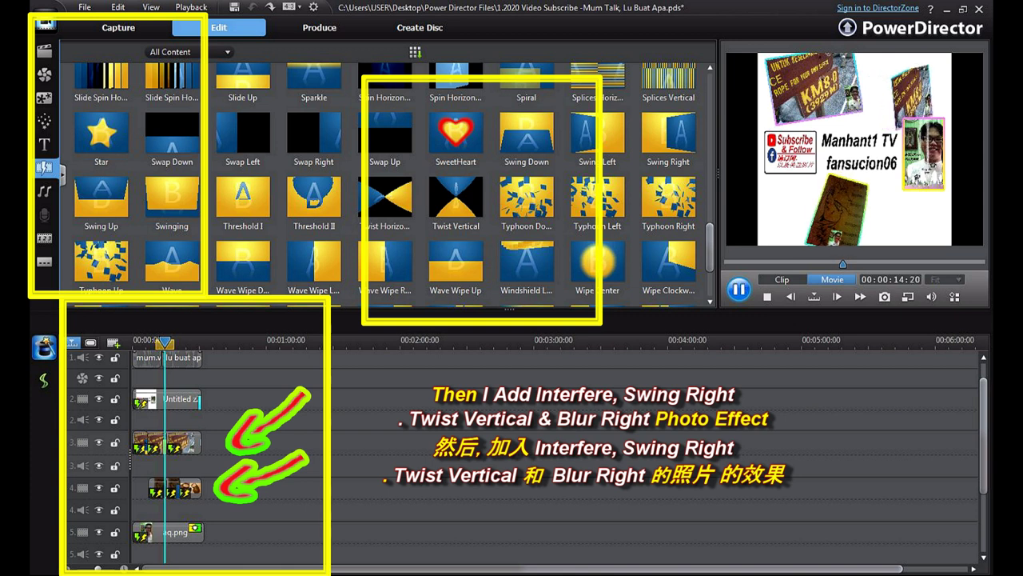
- Find the Blur Right transition in the library, and play the picture transition at about 19 seconds on video track 4
{"action": "key", "text": "space"}
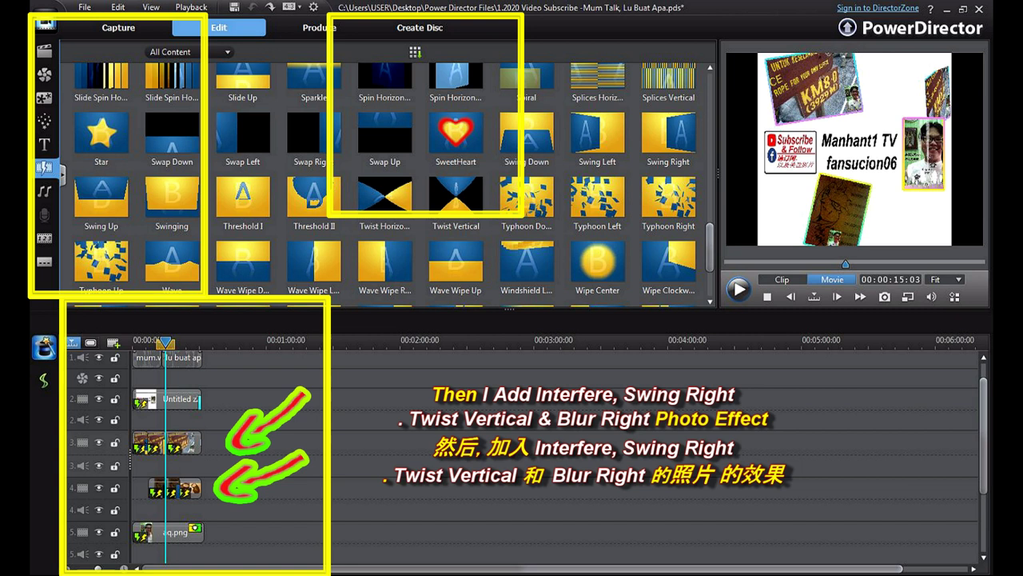
{"action": "left_click", "coordinate": [174, 489]}
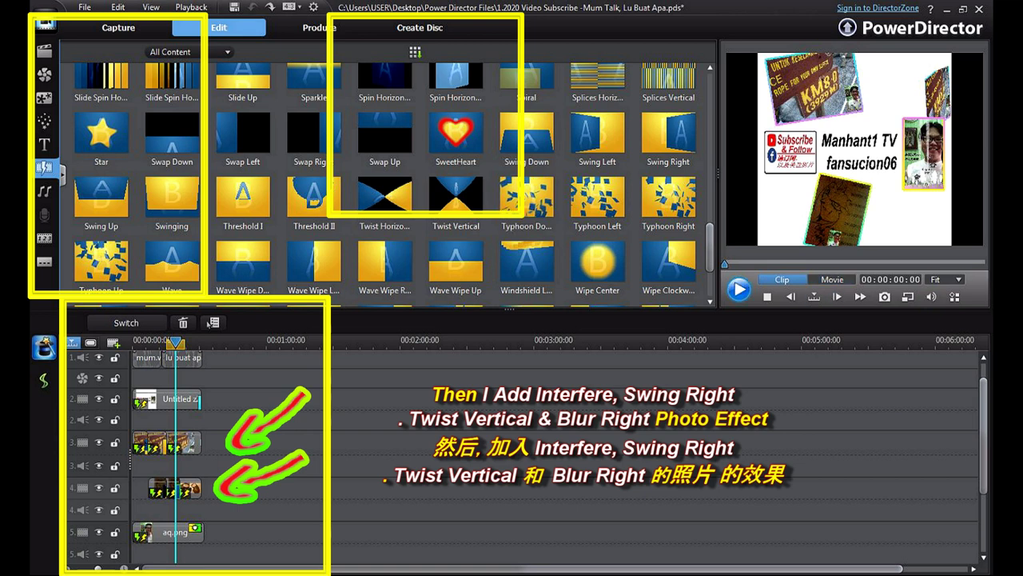
{"action": "left_click", "coordinate": [669, 263]}
{"action": "left_click_drag", "start_coordinate": [709, 246], "coordinate": [709, 96]}
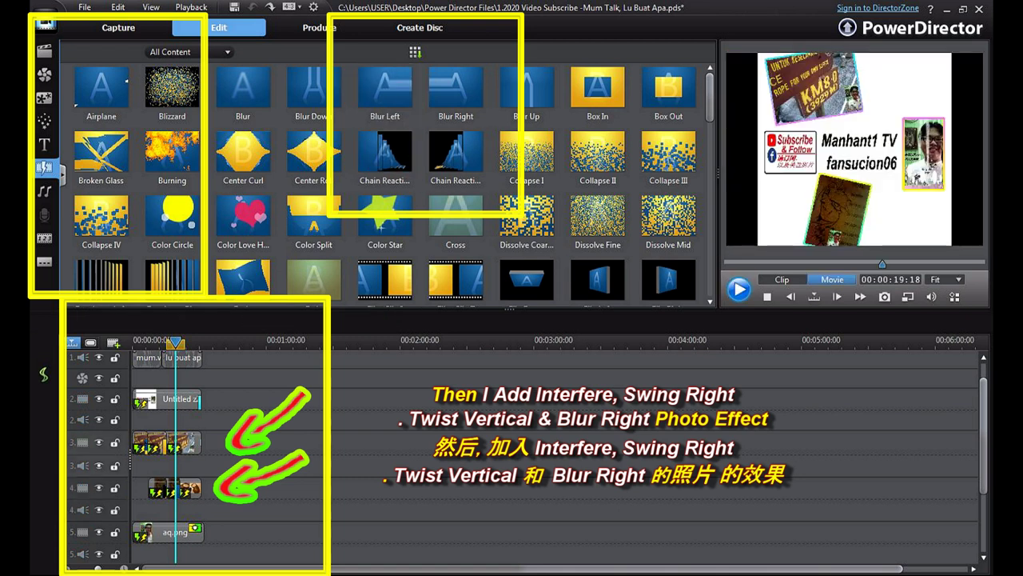
{"action": "key", "text": "space"}
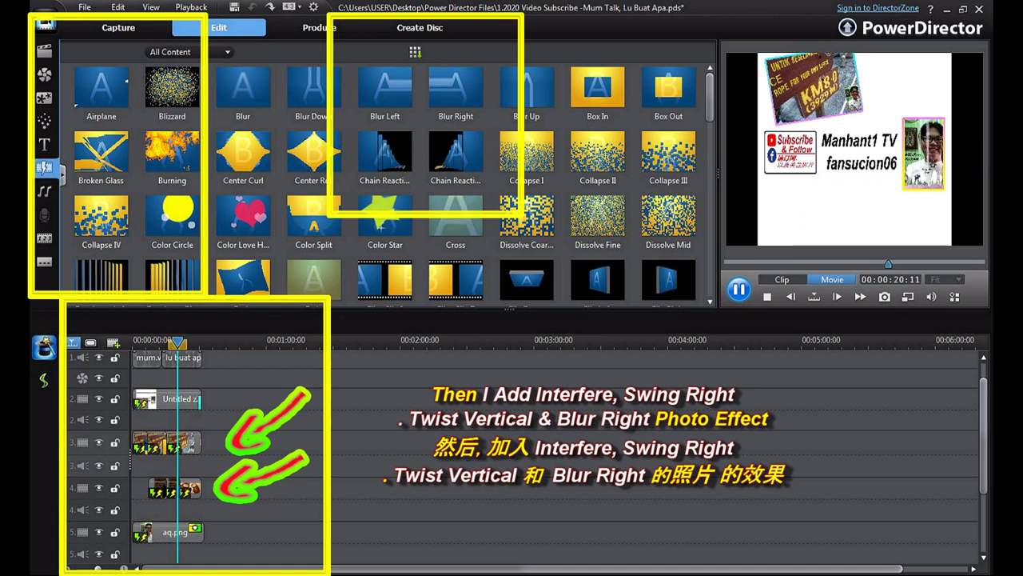
- Preview the Blur Right transition and compare it with the movie's picture change between about 20 and 21 seconds
{"action": "left_click", "coordinate": [456, 87]}
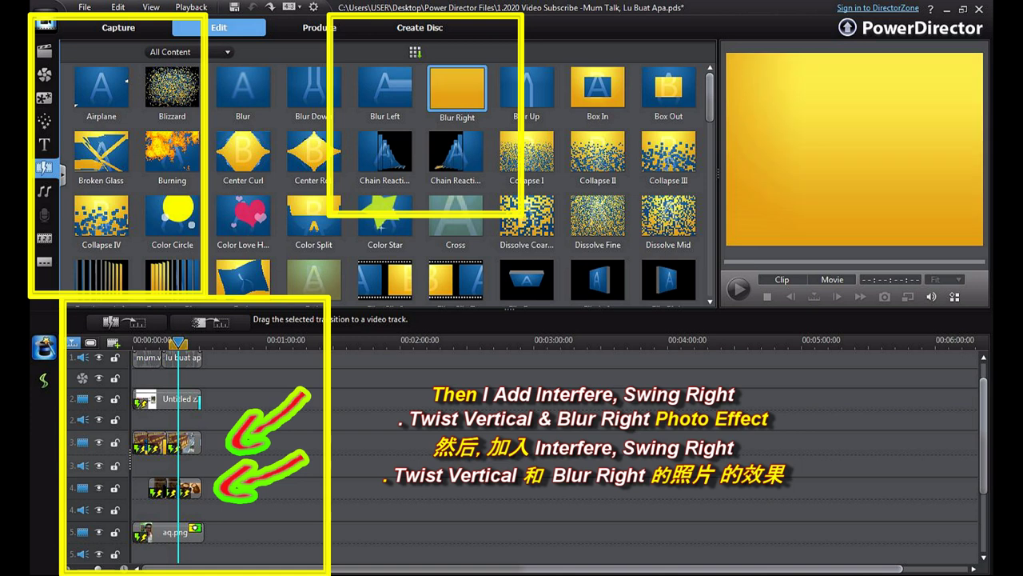
{"action": "left_click", "coordinate": [832, 279]}
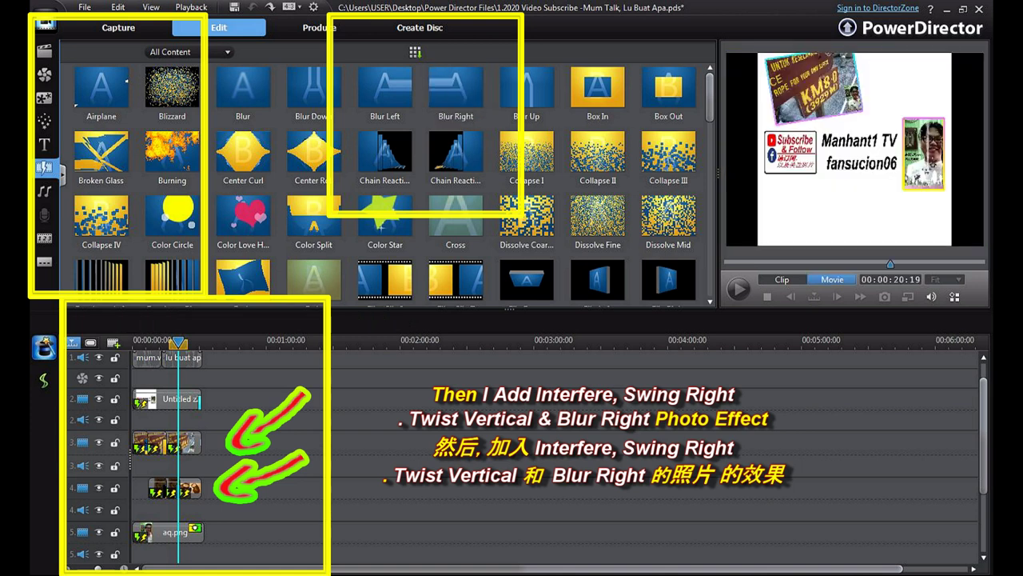
{"action": "key", "text": "space"}
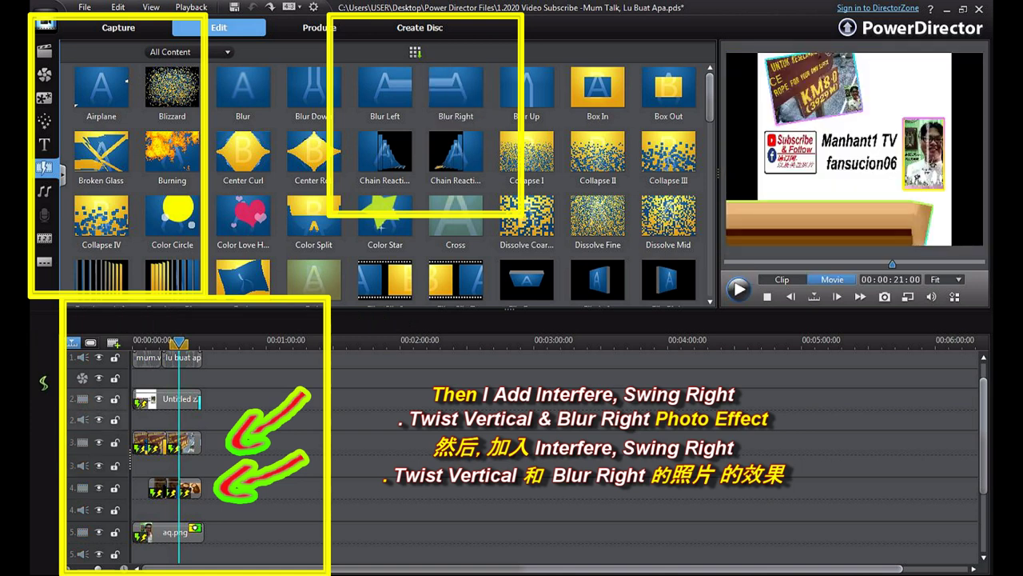
{"action": "left_click", "coordinate": [456, 87]}
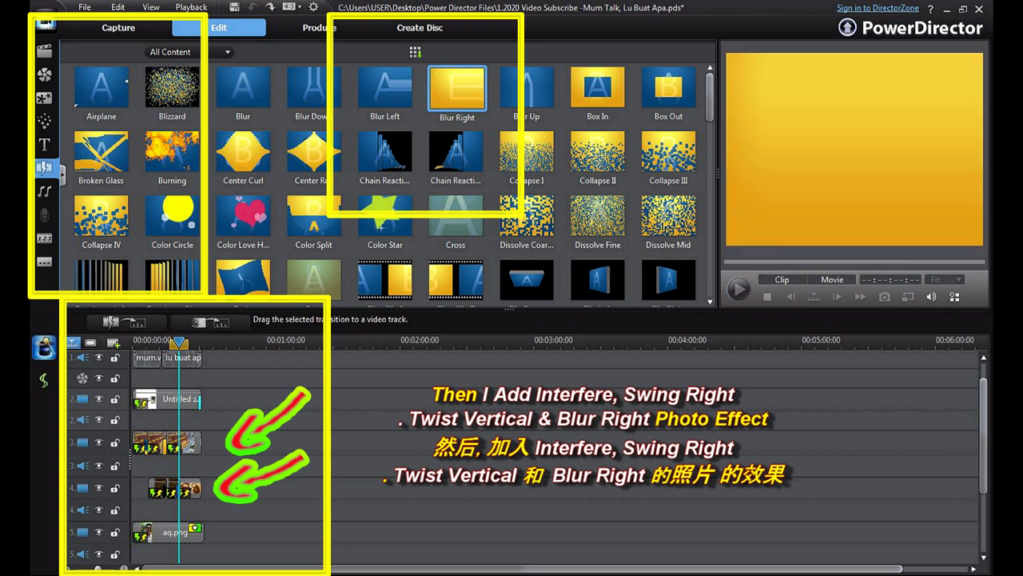
{"action": "left_click", "coordinate": [832, 279]}
- Select the closing transition on video track 2, find Glow in the library, and play the movie from about 29 seconds
{"action": "left_click_drag", "start_coordinate": [179, 342], "coordinate": [197, 342]}
{"action": "left_click", "coordinate": [167, 399]}
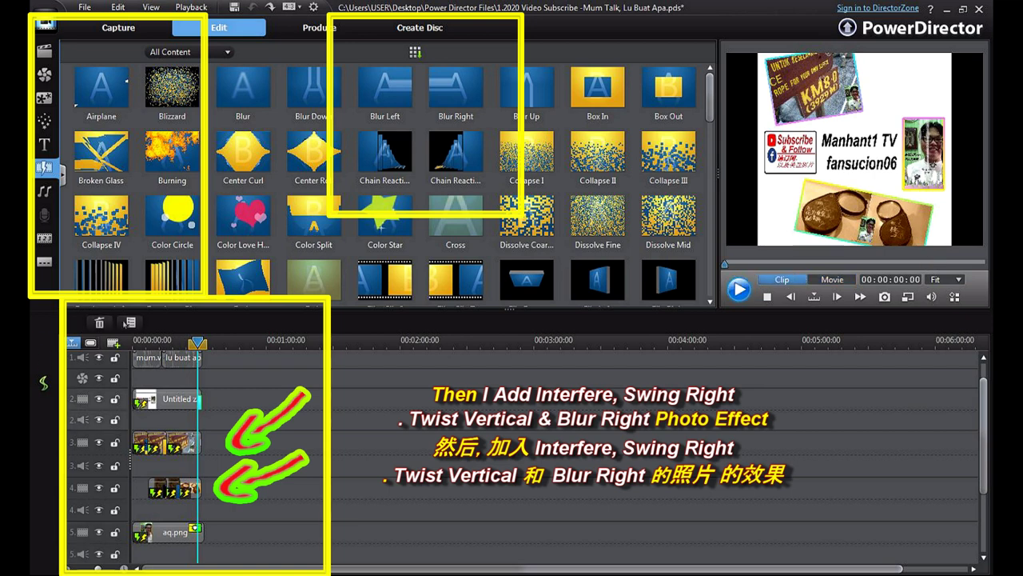
{"action": "scroll", "coordinate": [395, 184], "scroll_direction": "down", "scroll_amount": 6}
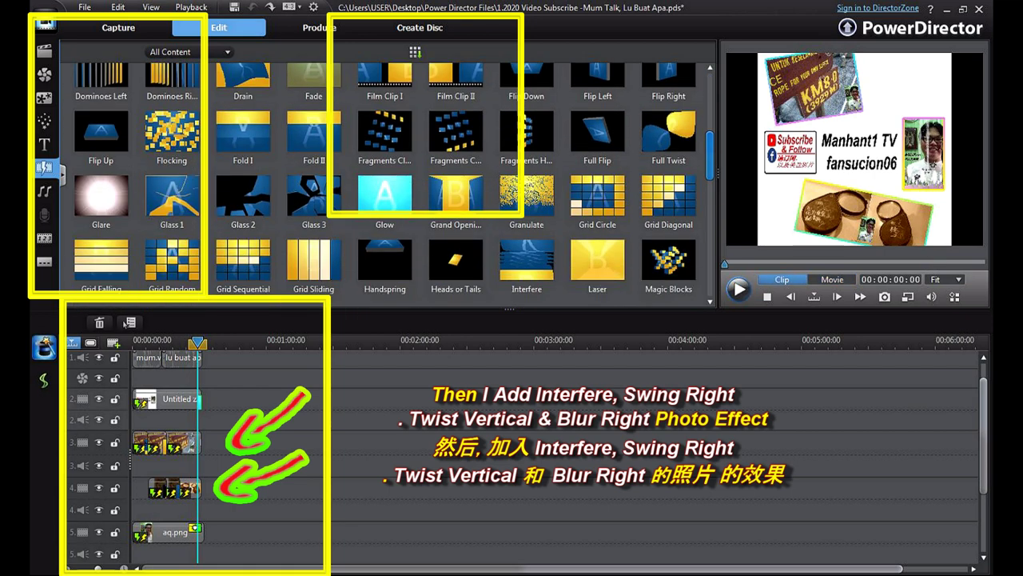
{"action": "scroll", "coordinate": [394, 184], "scroll_direction": "up", "scroll_amount": 3}
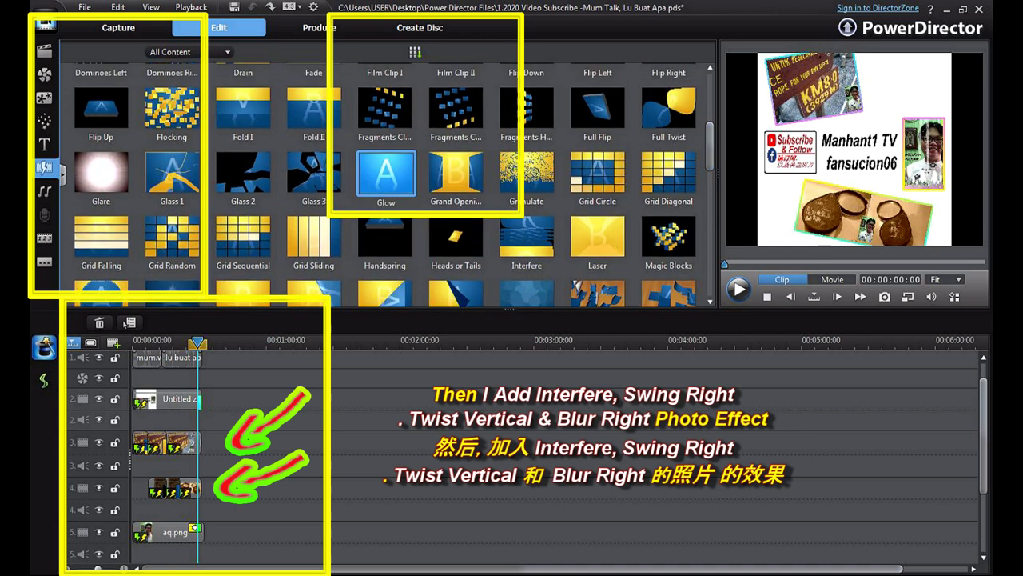
{"action": "left_click", "coordinate": [384, 173]}
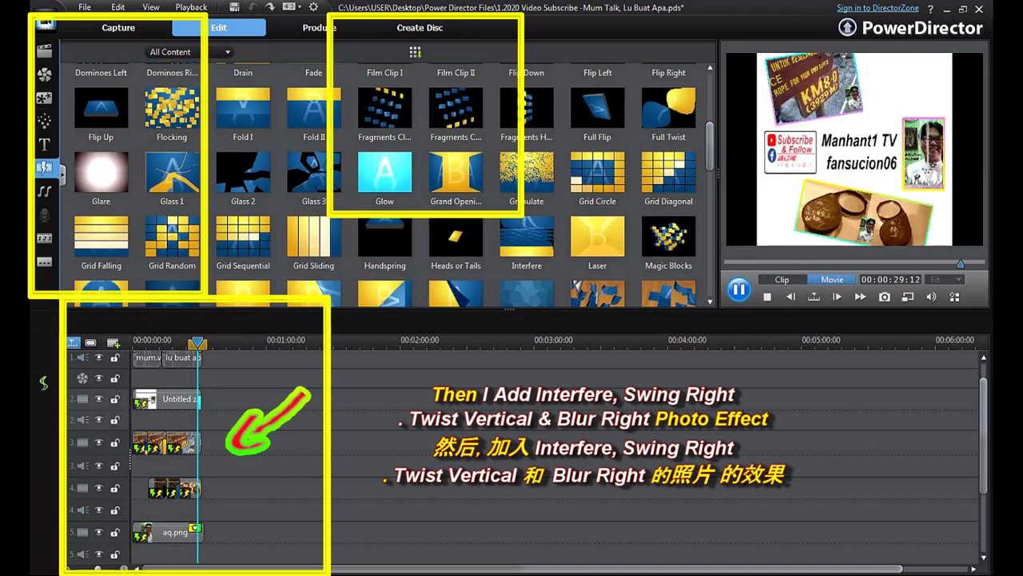
{"action": "key", "text": "space"}
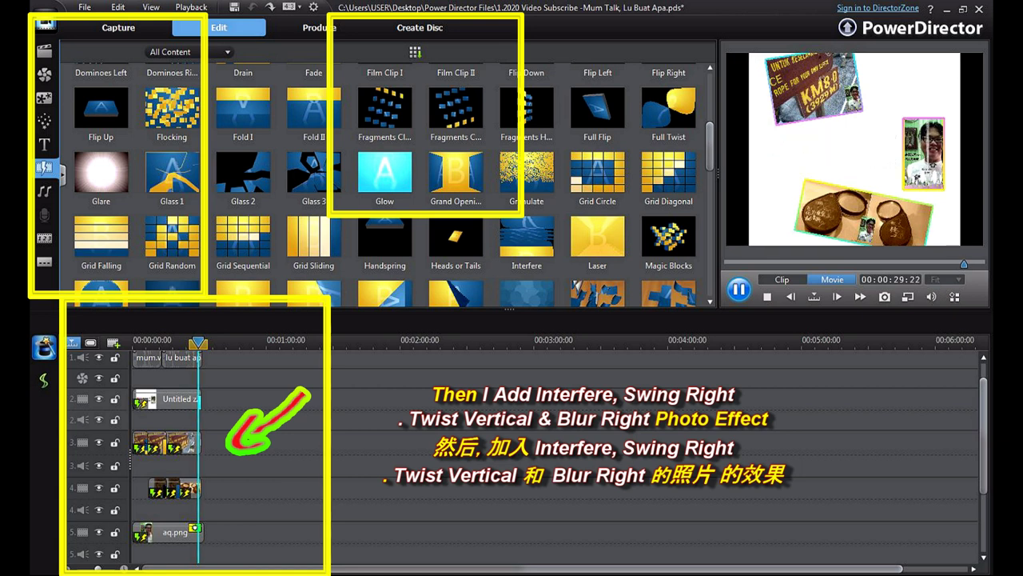
- Return the movie to its beginning and play it through in the separate Media Viewer window
{"action": "key", "text": "ctrl+slash"}
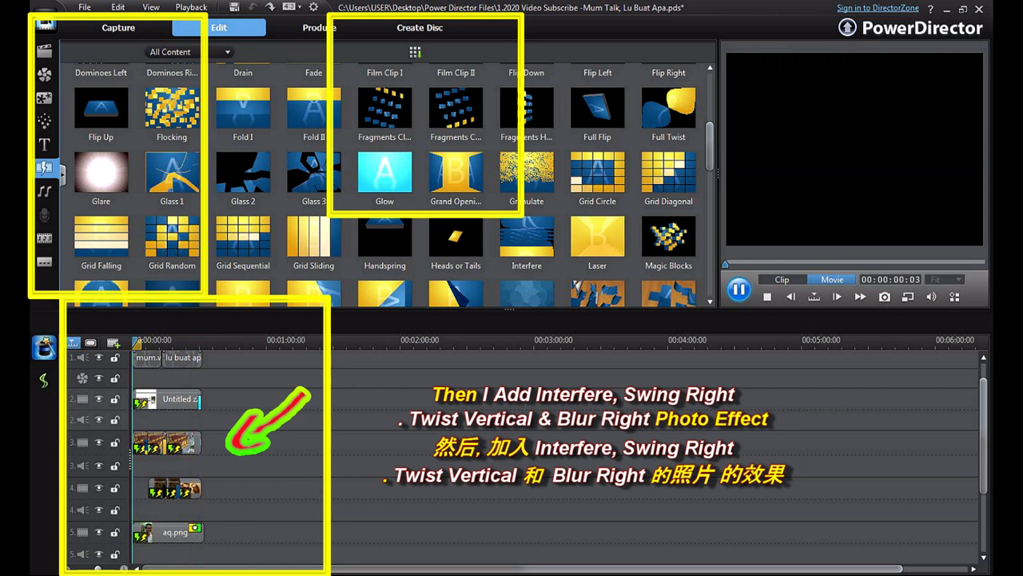
{"action": "key", "text": "space"}
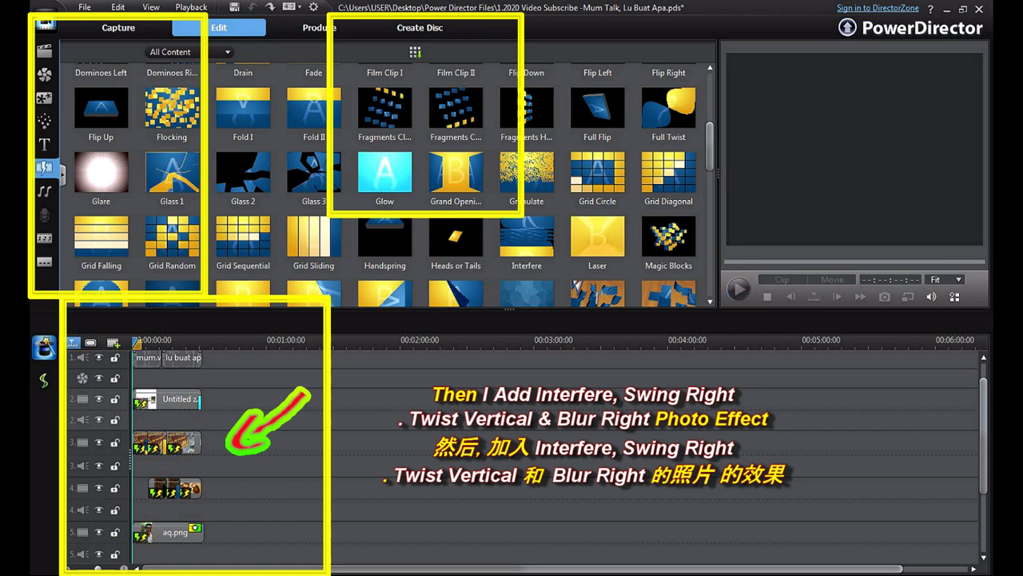
{"action": "key", "text": "ctrl+d"}
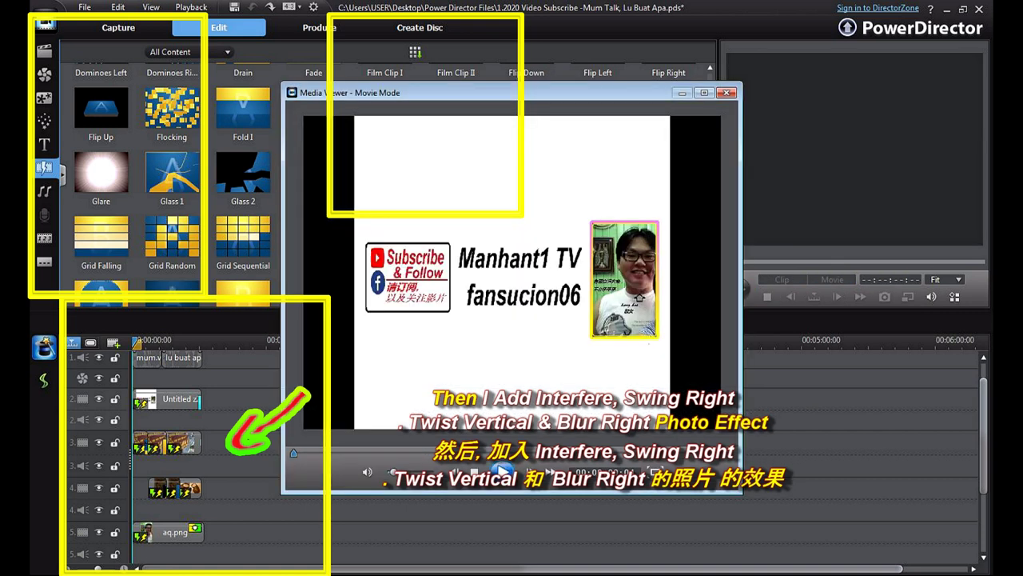
{"action": "key", "text": "End"}
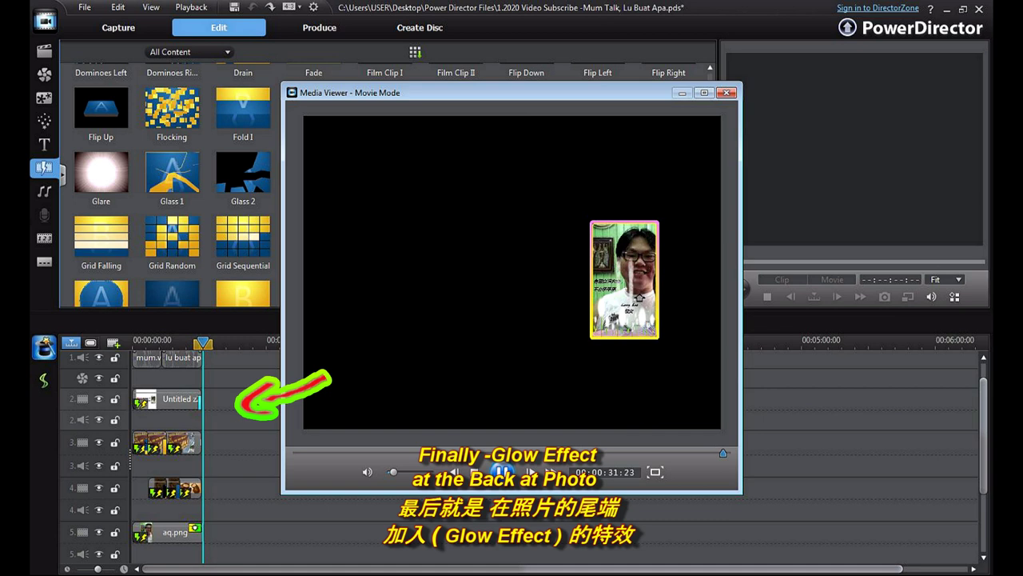
- Review the Glow ending from 30 seconds in the Media Viewer, and close the viewer
{"action": "left_click", "coordinate": [202, 342]}
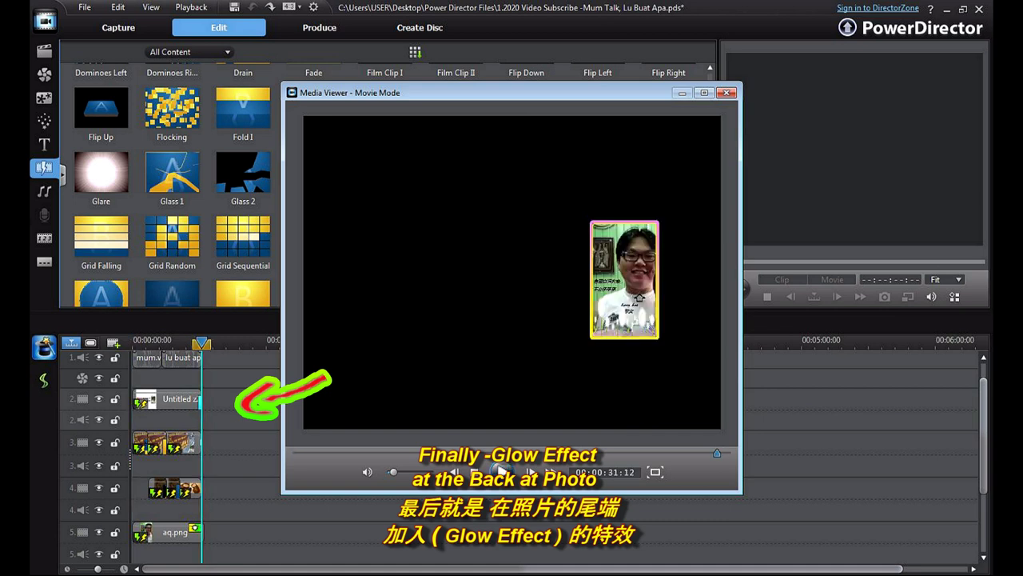
{"action": "left_click_drag", "start_coordinate": [201, 342], "coordinate": [199, 342]}
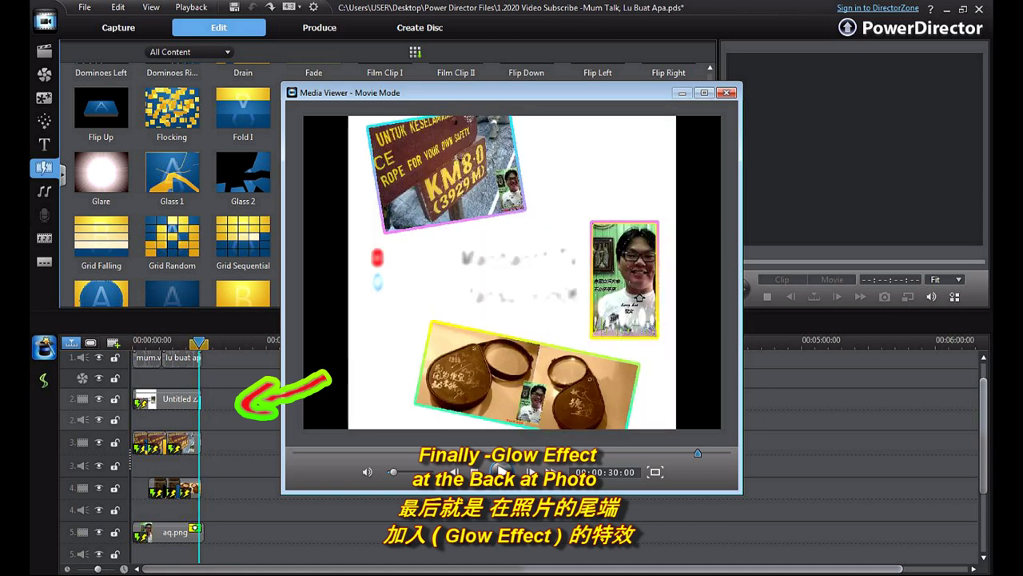
{"action": "key", "text": "space"}
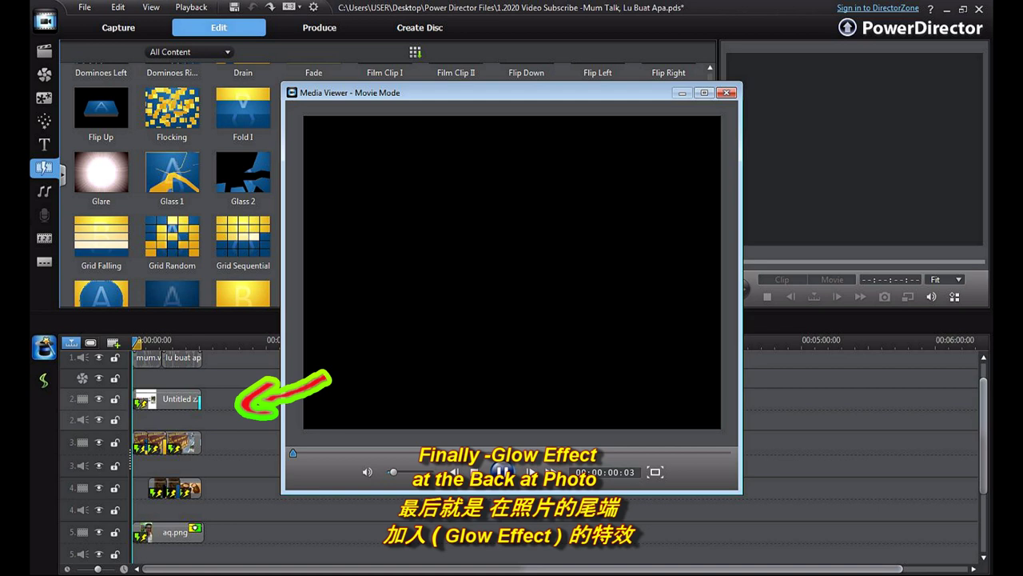
{"action": "key", "text": "space"}
{"action": "key", "text": "Escape"}
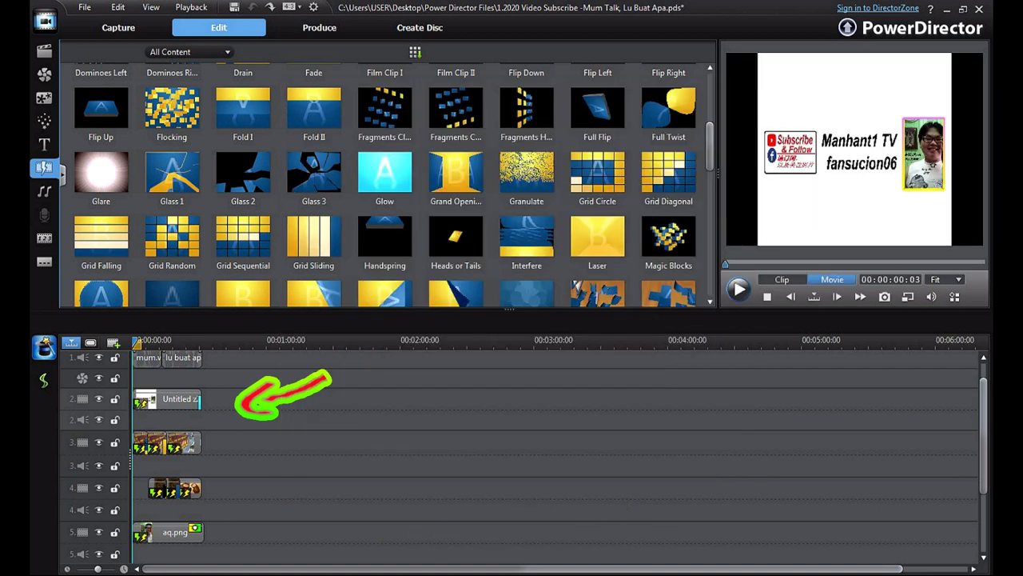
- Examine the Fix / Enhance color adjustment settings of the picture clip on video track 2, and close them
{"action": "key", "text": "plus"}
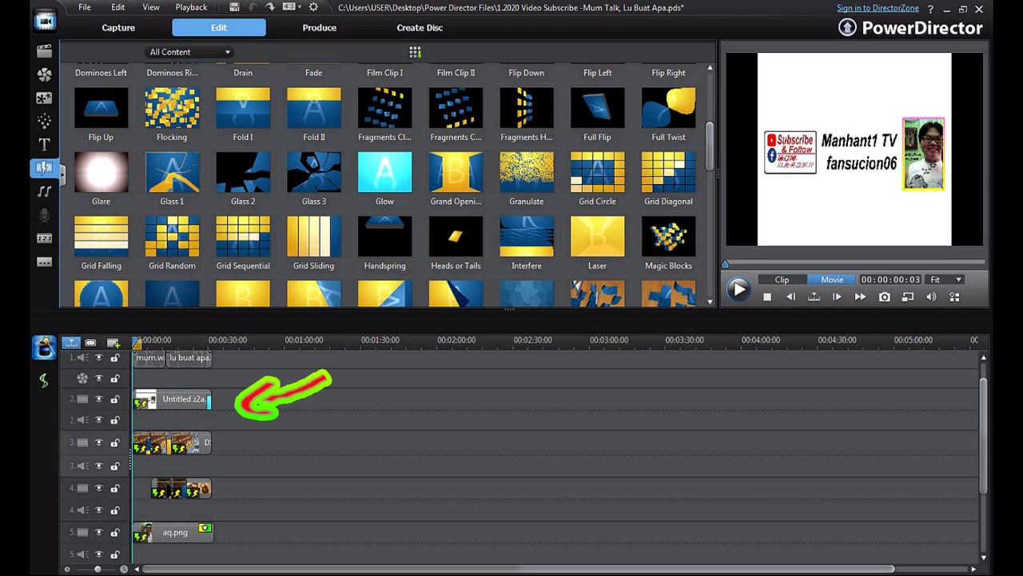
{"action": "left_click", "coordinate": [172, 398]}
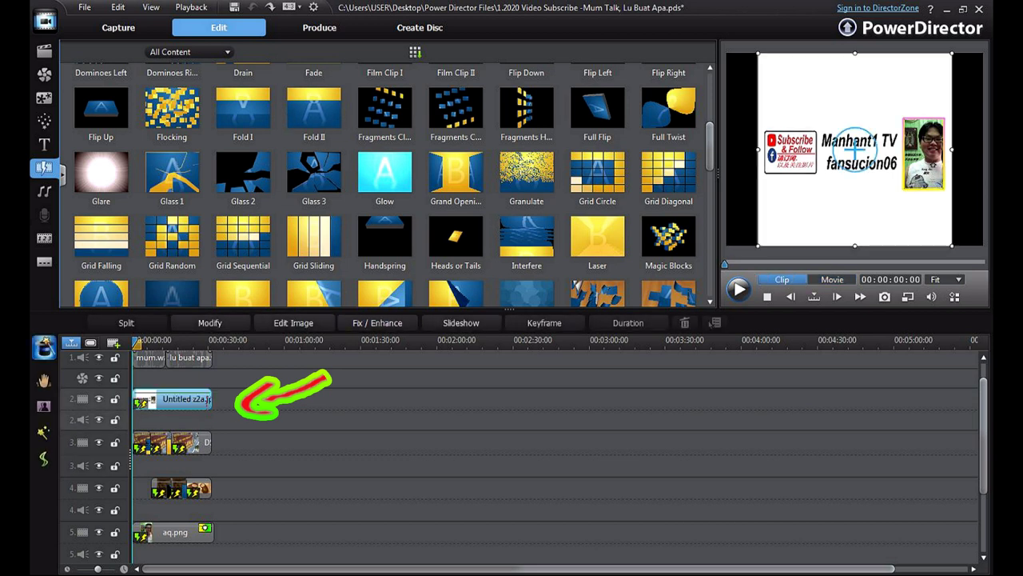
{"action": "left_click", "coordinate": [376, 322]}
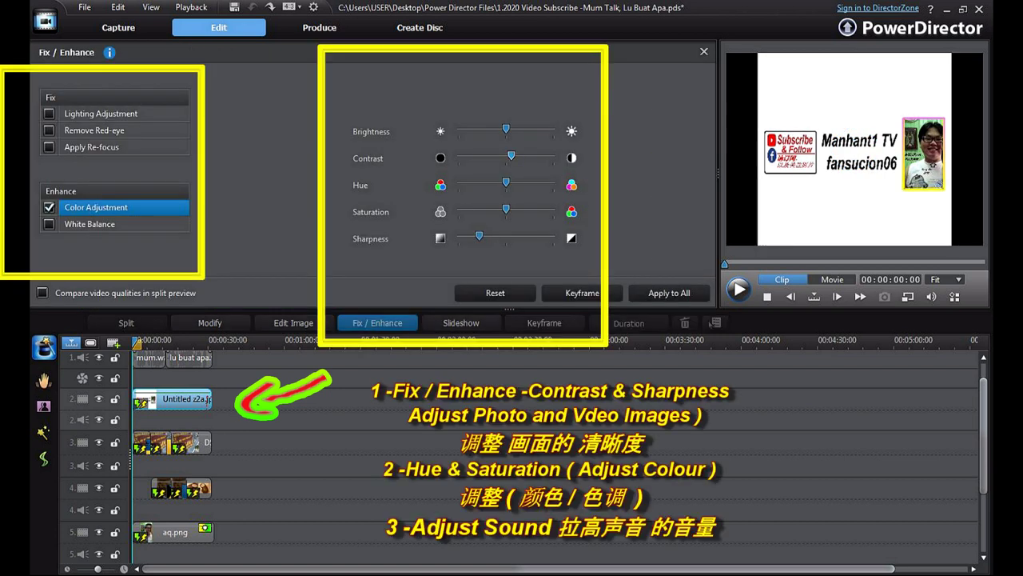
{"action": "key", "text": "Escape"}
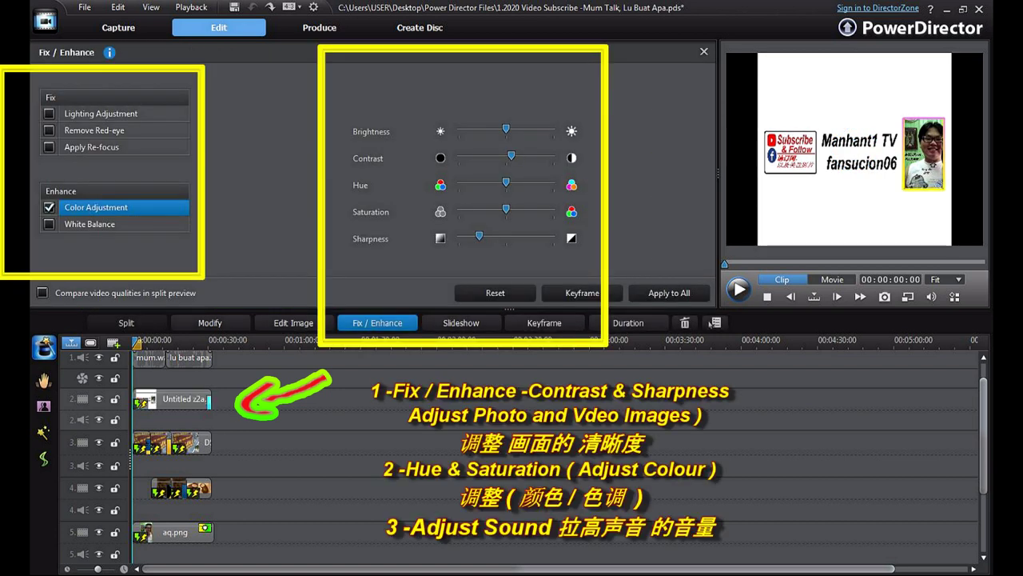
{"action": "left_click_drag", "start_coordinate": [983, 434], "coordinate": [983, 419]}
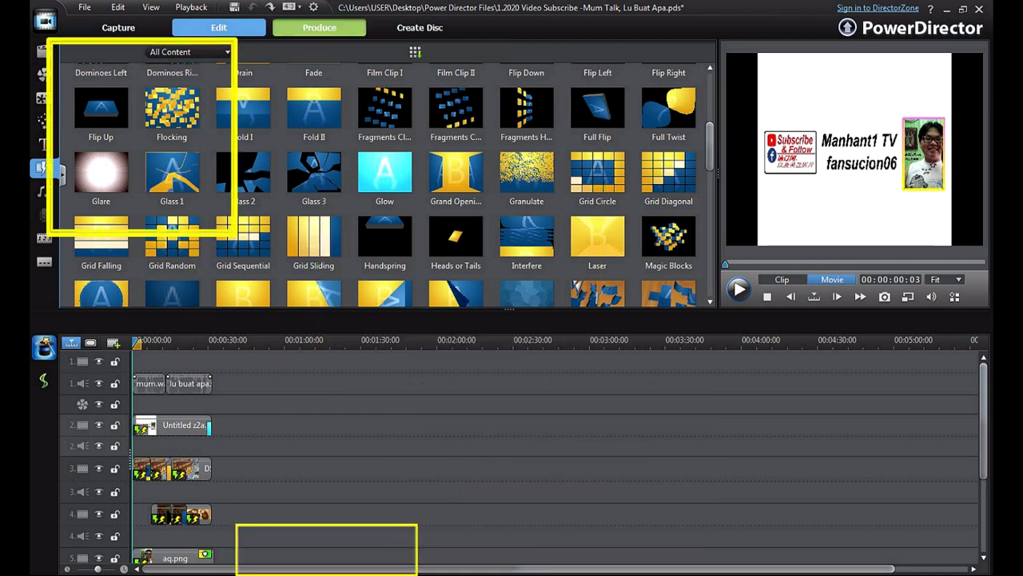
- Open the production settings and choose MPEG-4 as the output file format
{"action": "left_click", "coordinate": [319, 28]}
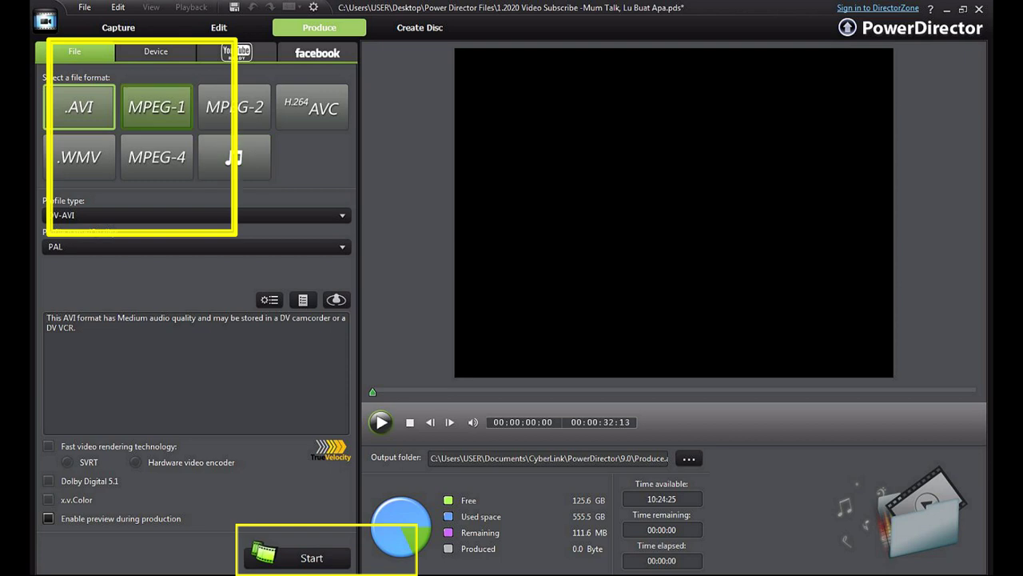
{"action": "left_click", "coordinate": [156, 157]}
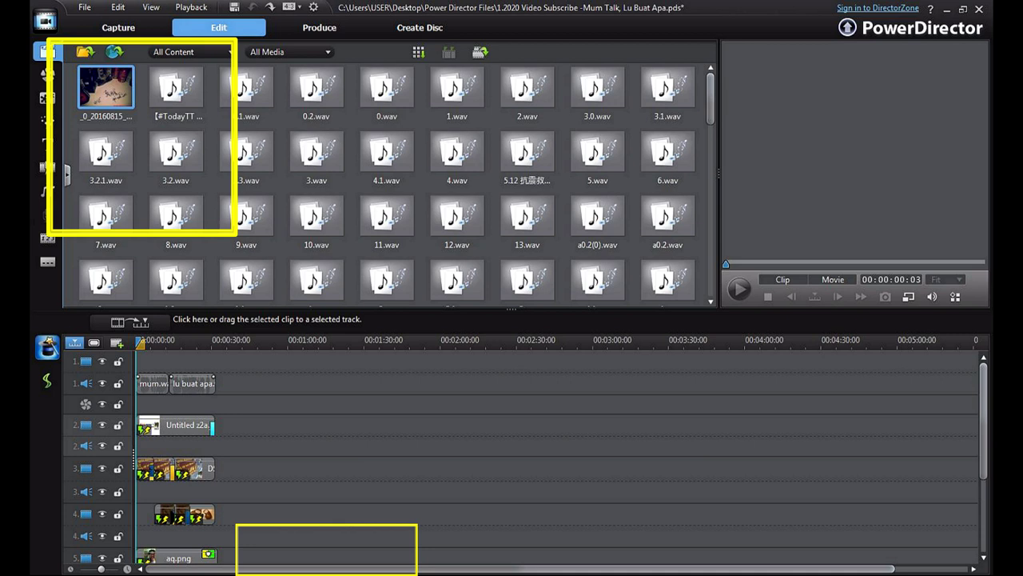
- Return to editing, review the movie up to 23 seconds in the Media Viewer, and close the viewer
{"action": "left_click", "coordinate": [909, 297]}
{"action": "left_click", "coordinate": [909, 299]}
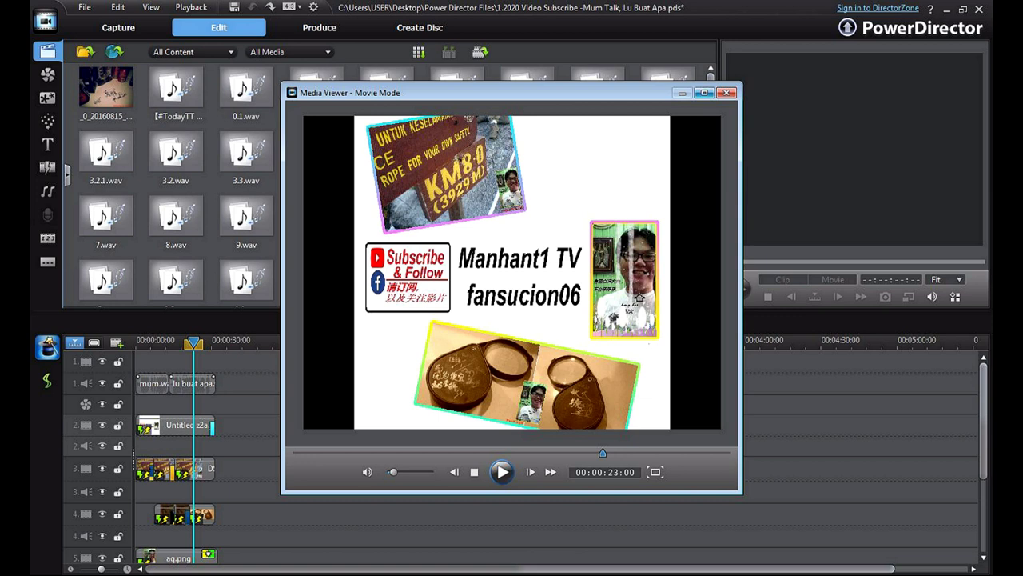
{"action": "left_click", "coordinate": [726, 93]}
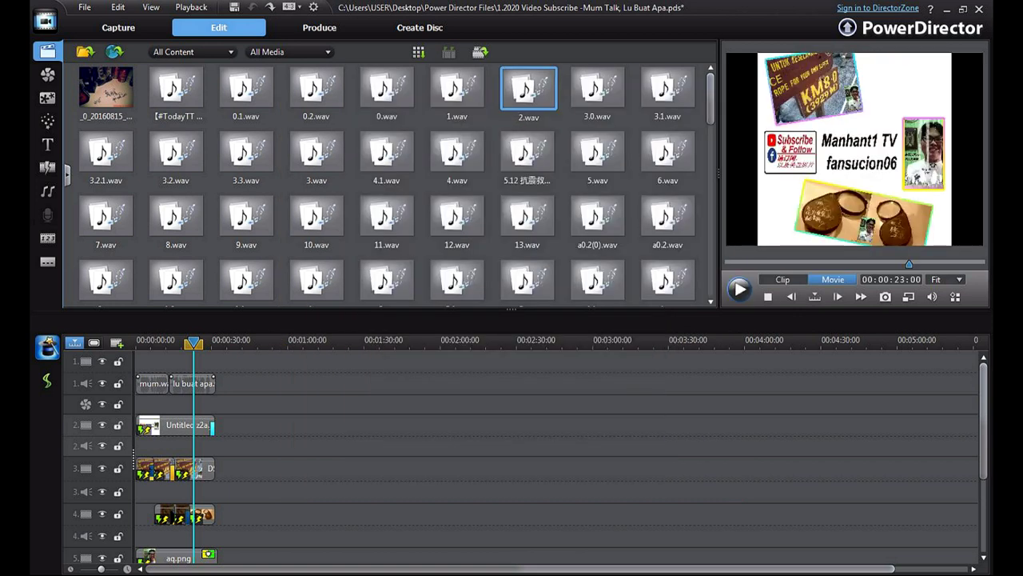
- Check the MPEG-4 production settings again, and return to the editing workspace
{"action": "left_click", "coordinate": [319, 27]}
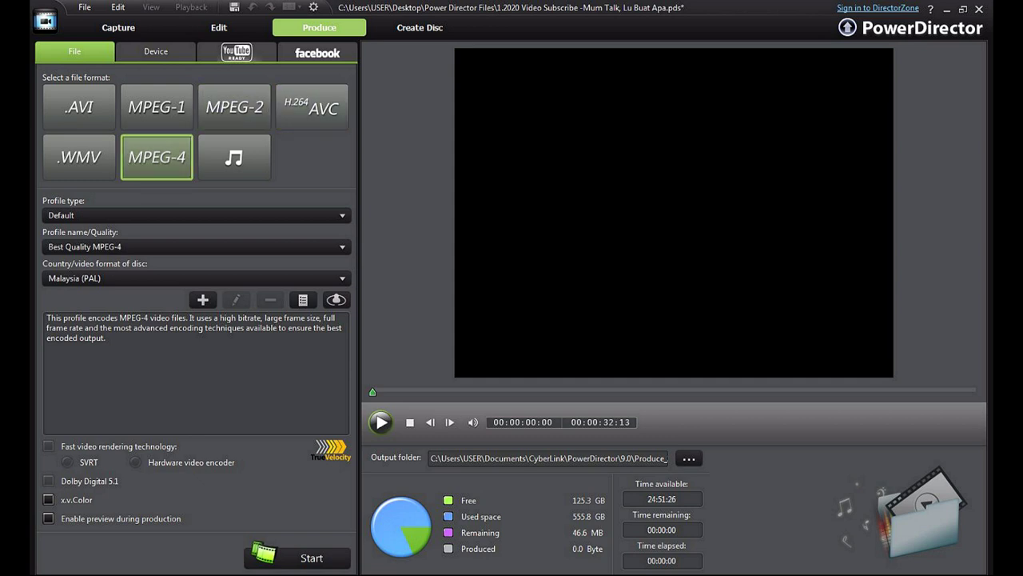
{"action": "left_click", "coordinate": [219, 27]}
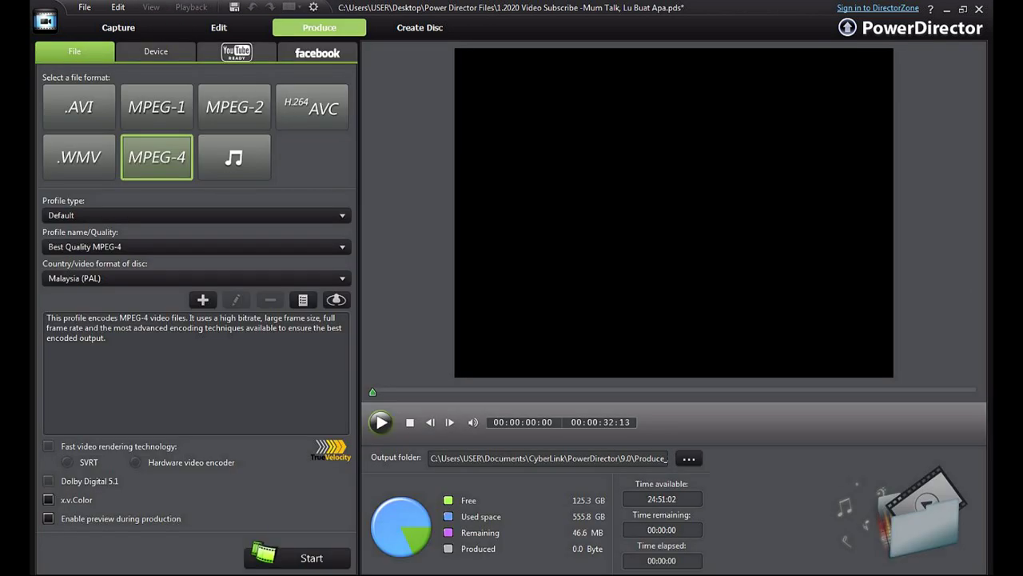
{"action": "left_click", "coordinate": [218, 27]}
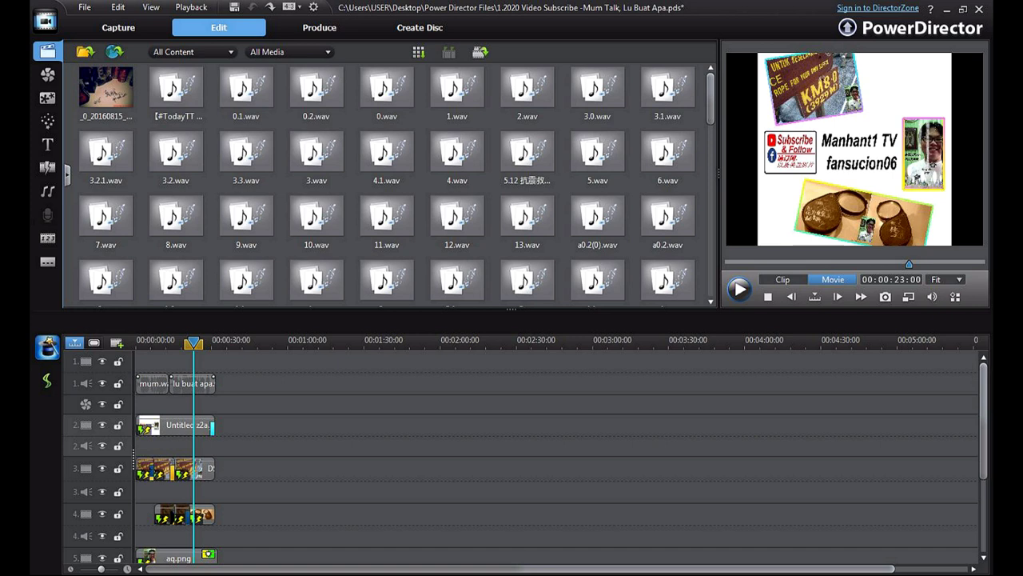
- Move the playhead to about 29 seconds in the movie, and switch to LoiLo Game Recorder
{"action": "scroll", "coordinate": [559, 456], "scroll_direction": "down", "scroll_amount": 3}
{"action": "scroll", "coordinate": [559, 456], "scroll_direction": "up", "scroll_amount": 3}
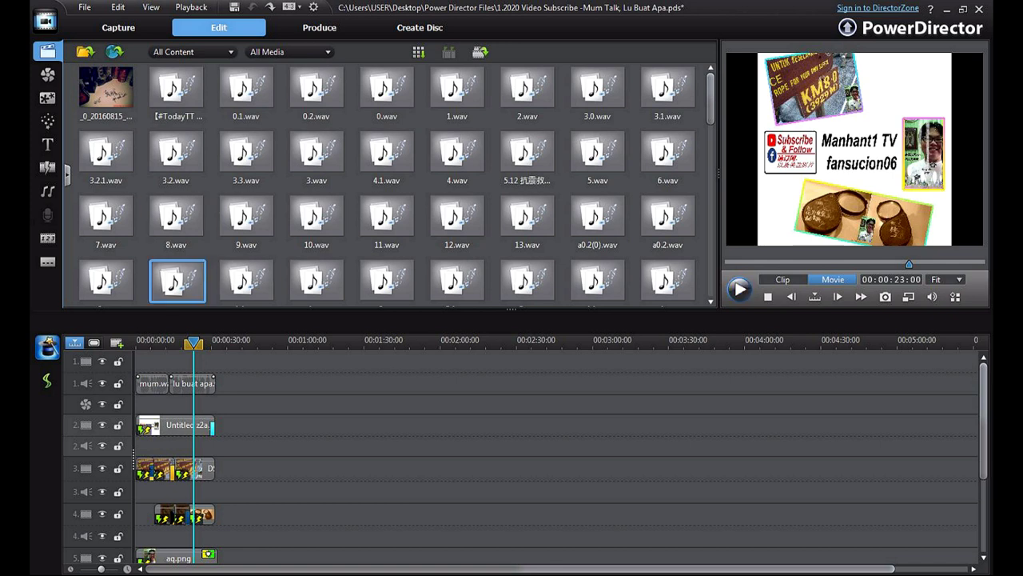
{"action": "left_click_drag", "start_coordinate": [194, 342], "coordinate": [208, 342]}
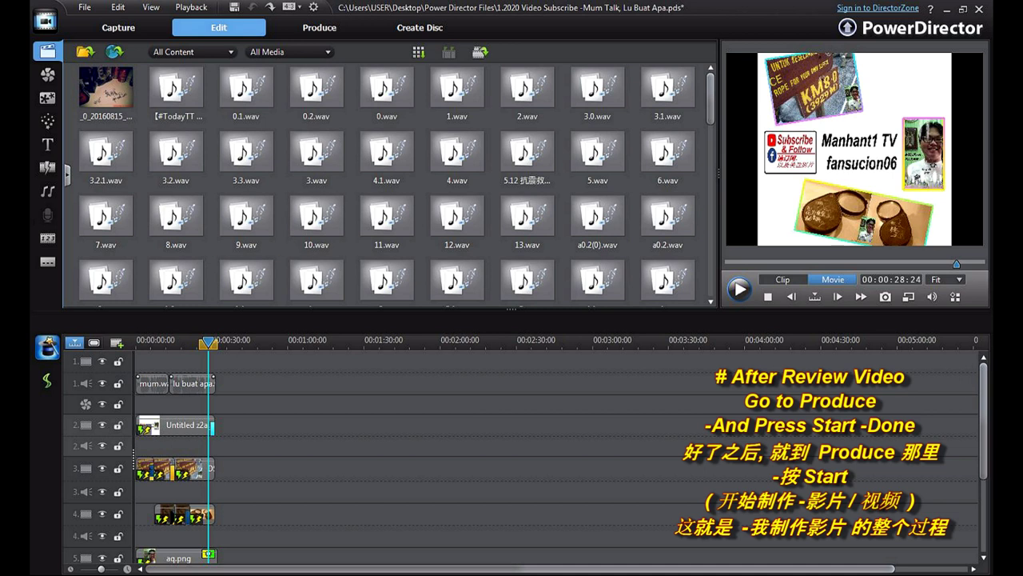
{"action": "key", "text": "alt+Tab"}
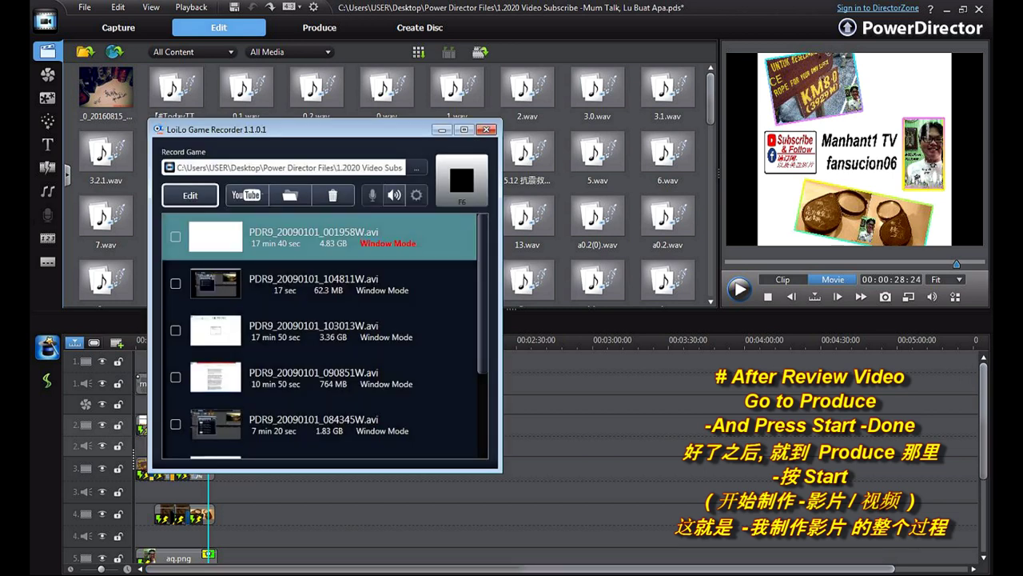